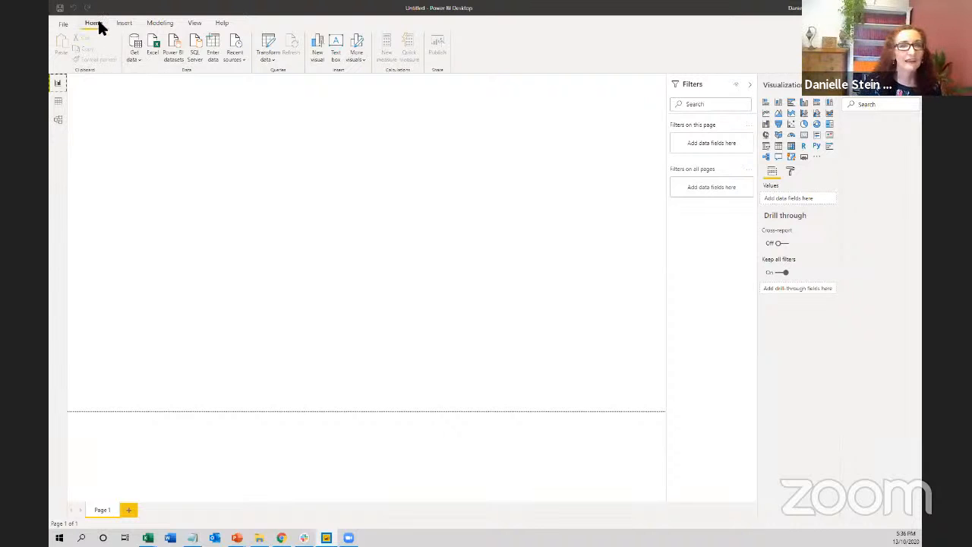
Look through the empty Report, Data and Model views, finishing in the Data view.
click(59, 100)
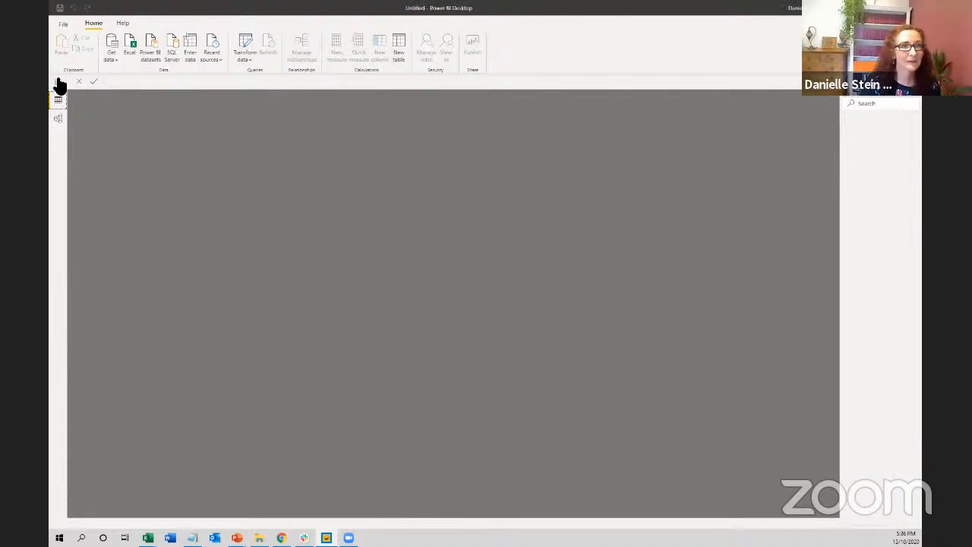
click(60, 83)
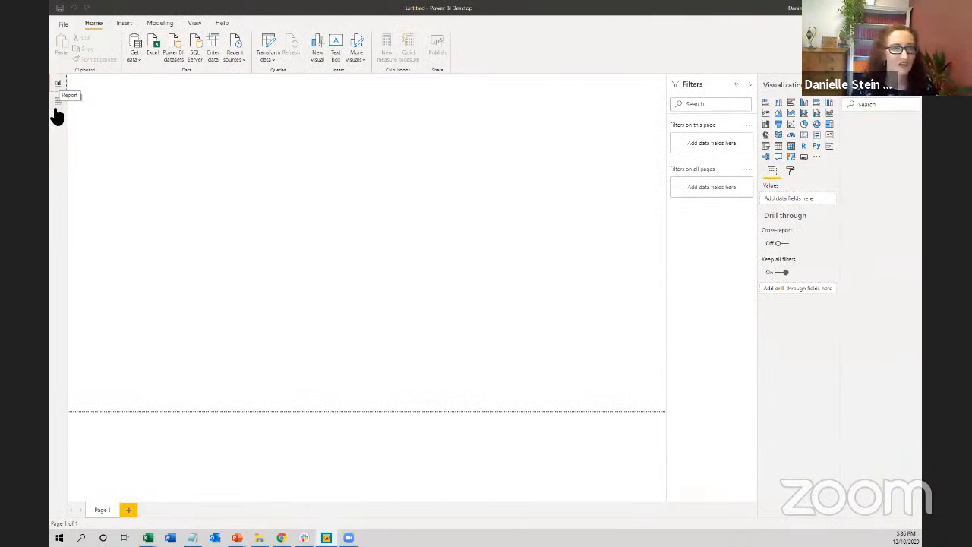
click(58, 101)
click(57, 122)
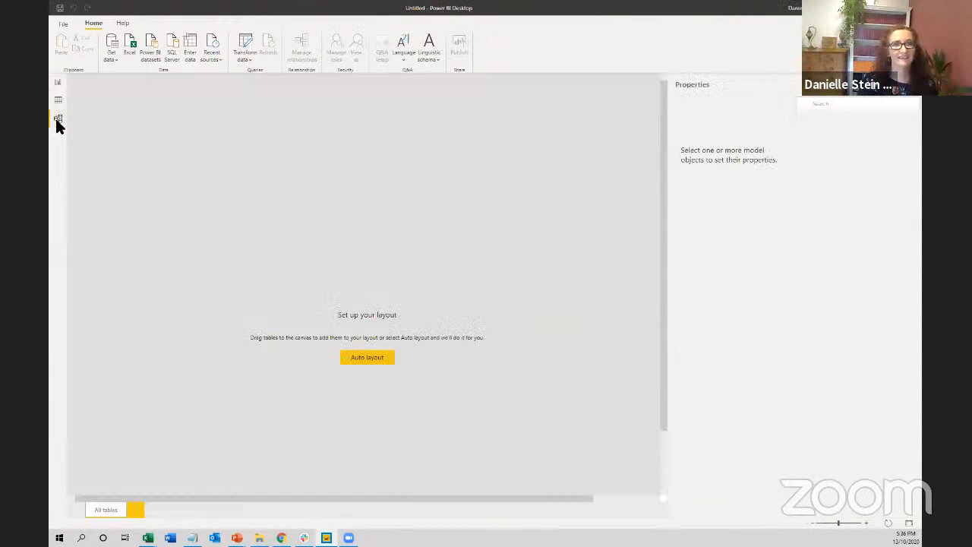
click(57, 102)
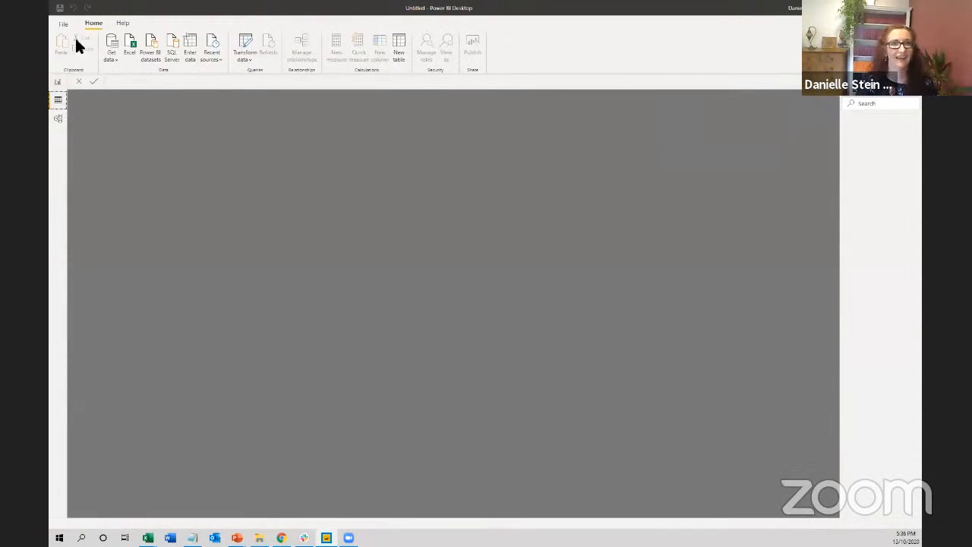
Start importing data from the Example Data Excel workbook.
click(129, 52)
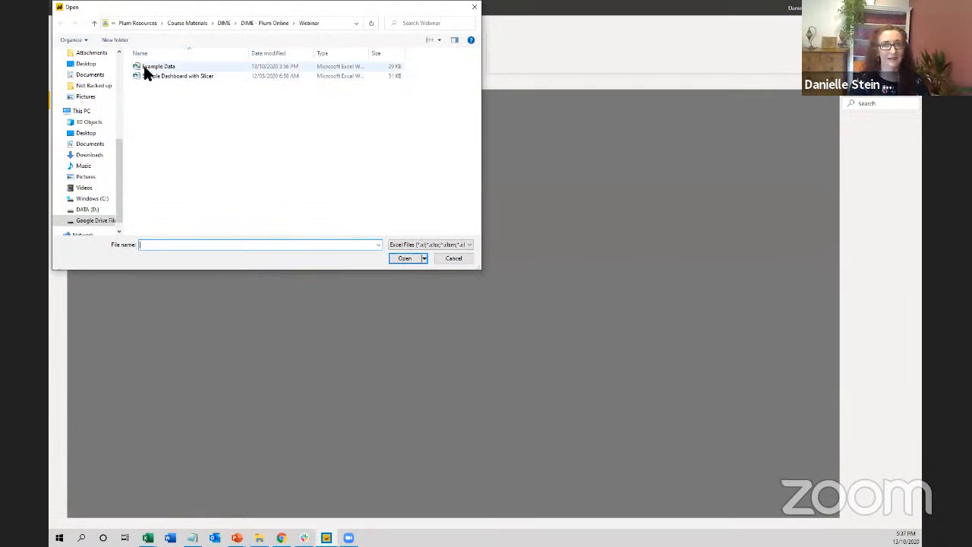
double_click(143, 66)
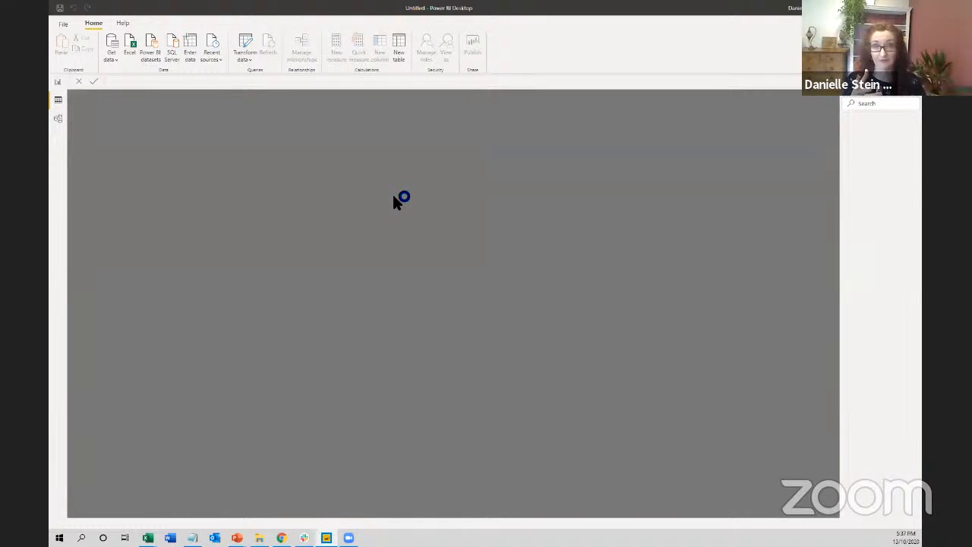
Switch to the Example Data workbook in Excel and examine the Sales sheet, including the comments column beside the 2019 figures.
mouse_move(148, 536)
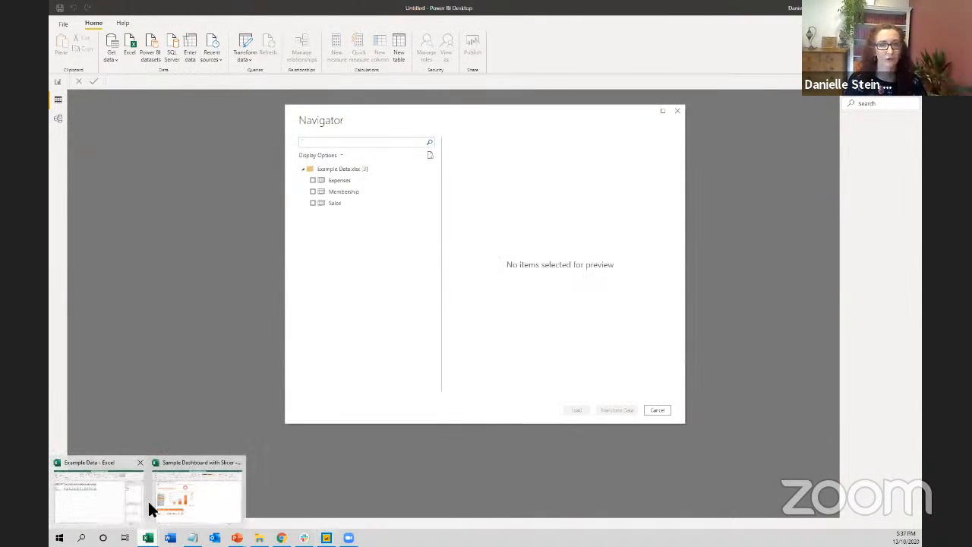
click(130, 497)
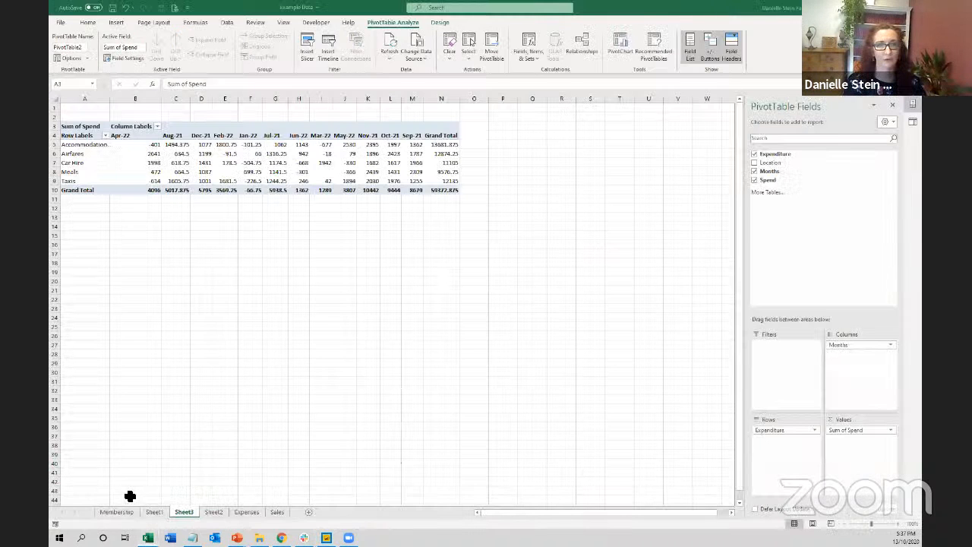
click(278, 513)
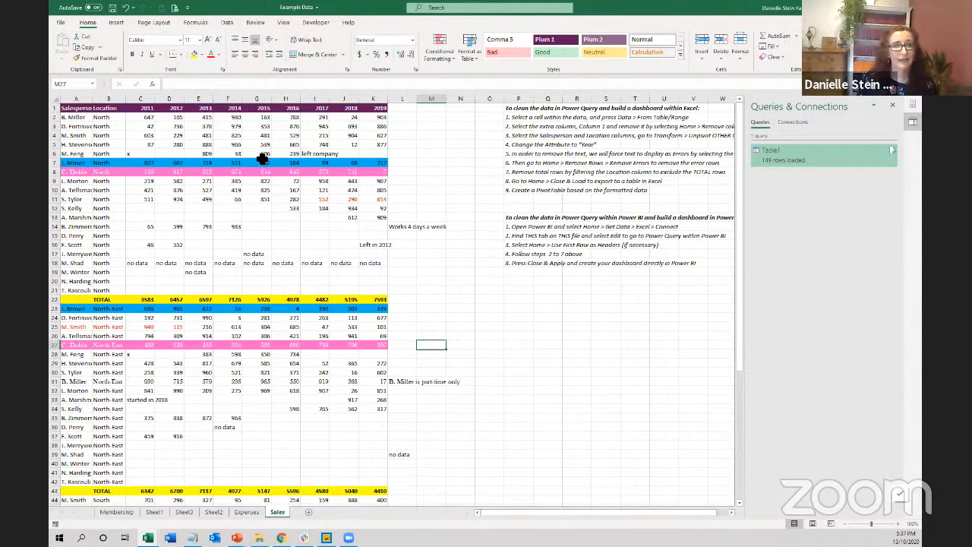
drag(405, 107, 403, 271)
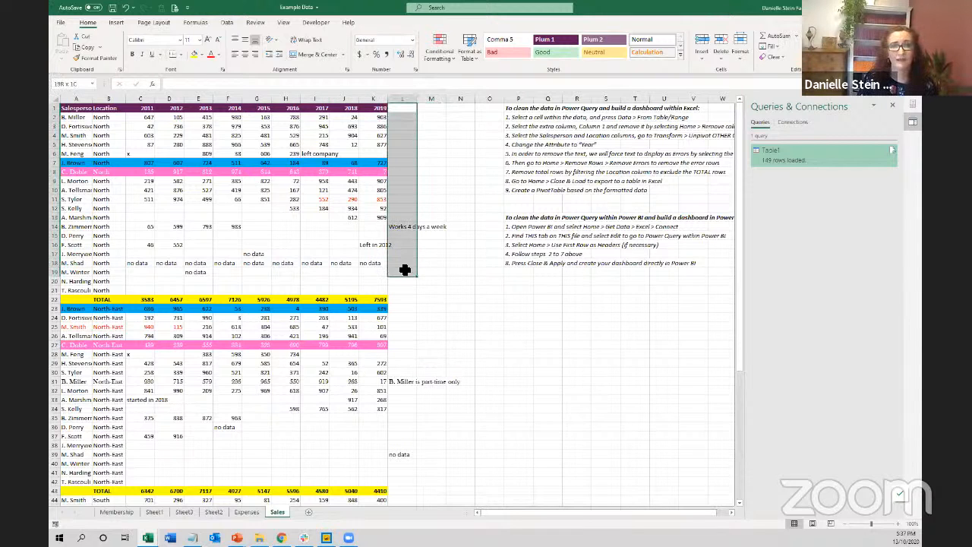
click(405, 112)
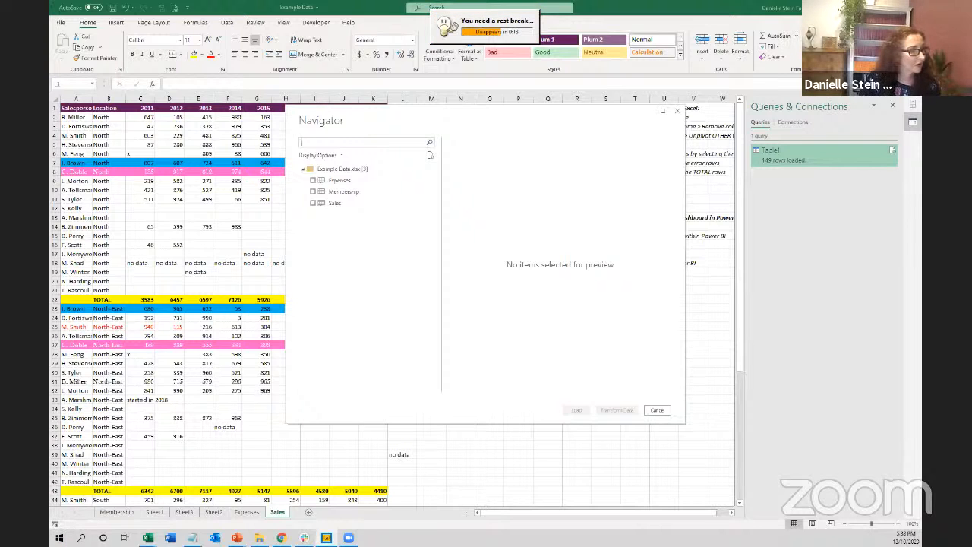
Cancel the pending Example Data import and return to the Power BI Desktop window.
key(alt+Tab)
key(Escape)
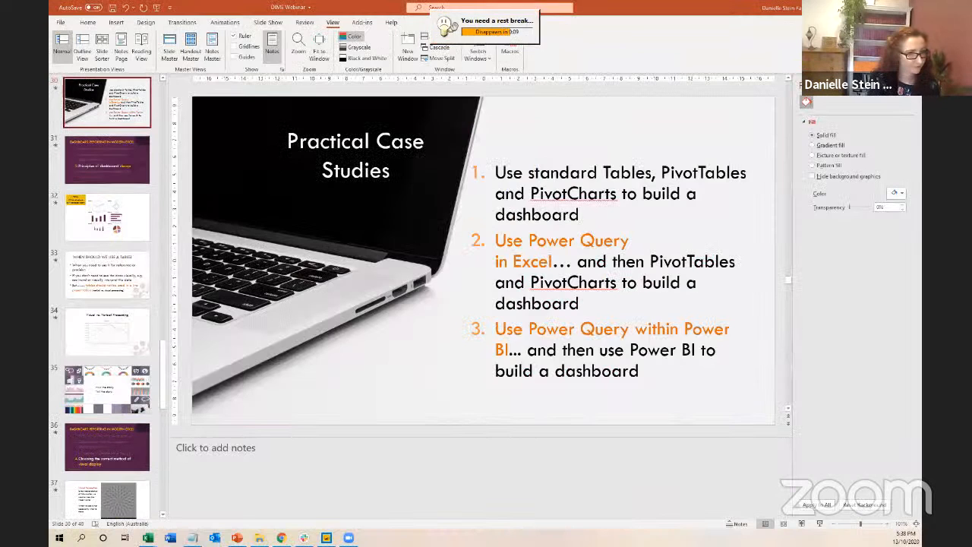
click(326, 537)
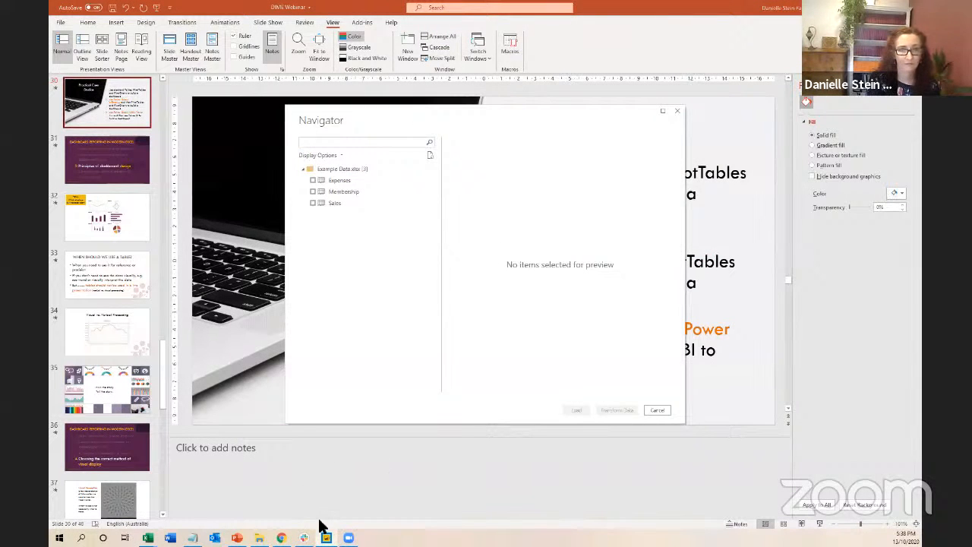
click(818, 523)
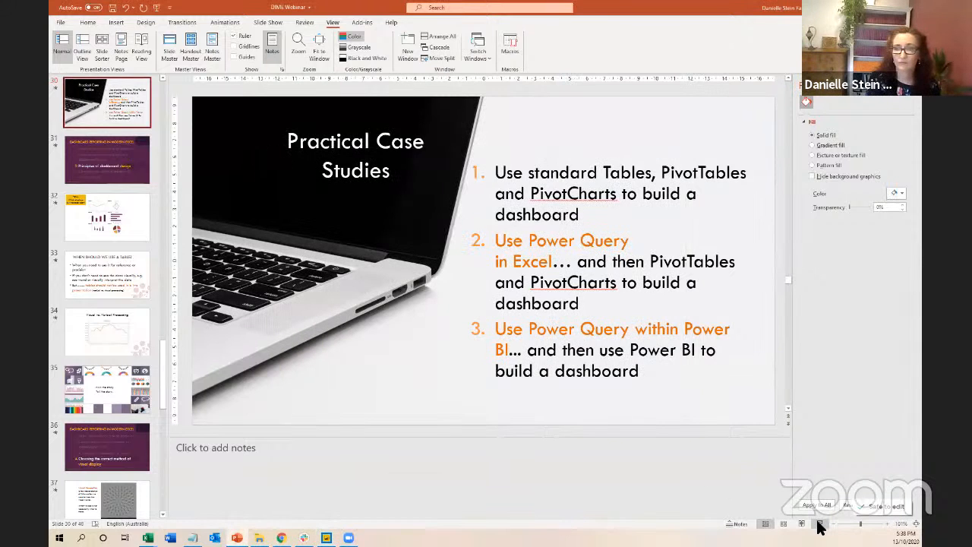
click(820, 524)
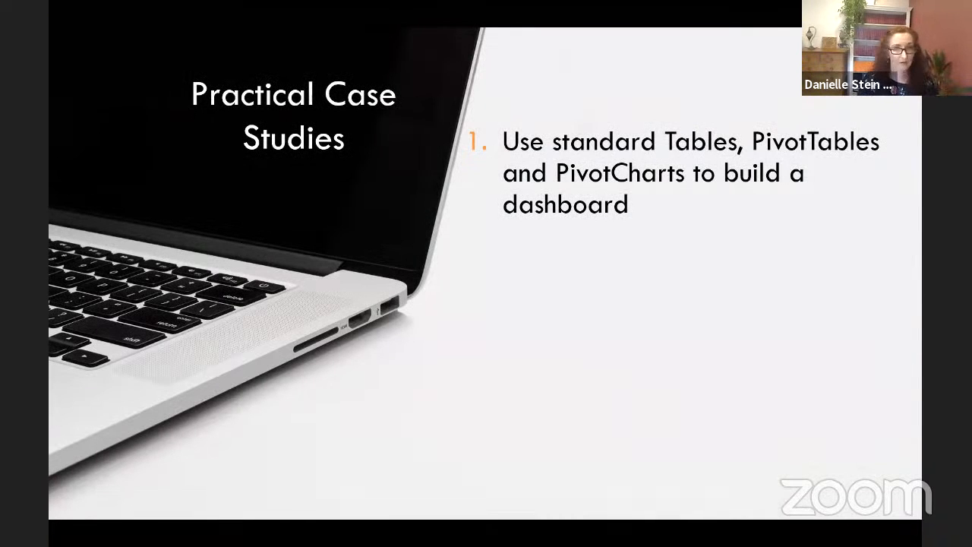
key(alt+Tab)
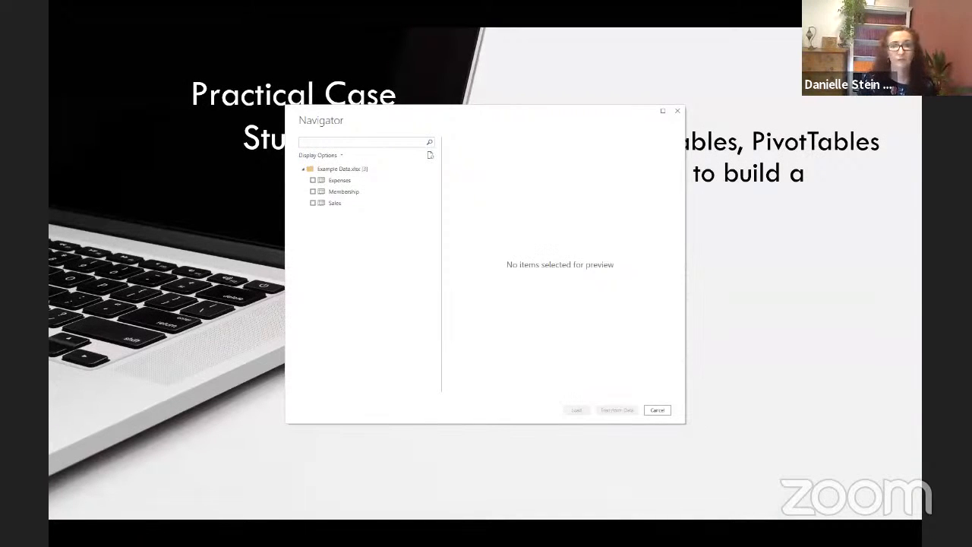
click(658, 411)
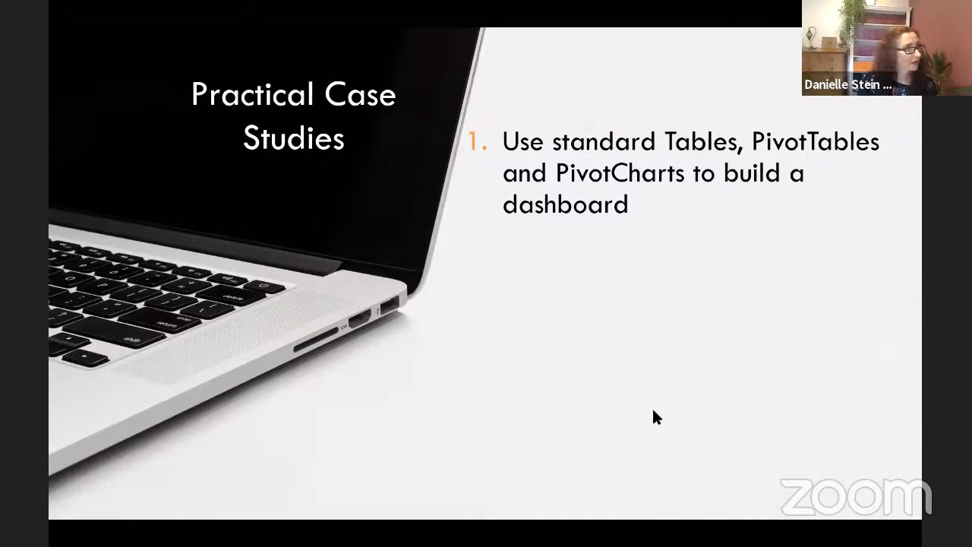
key(alt+Tab)
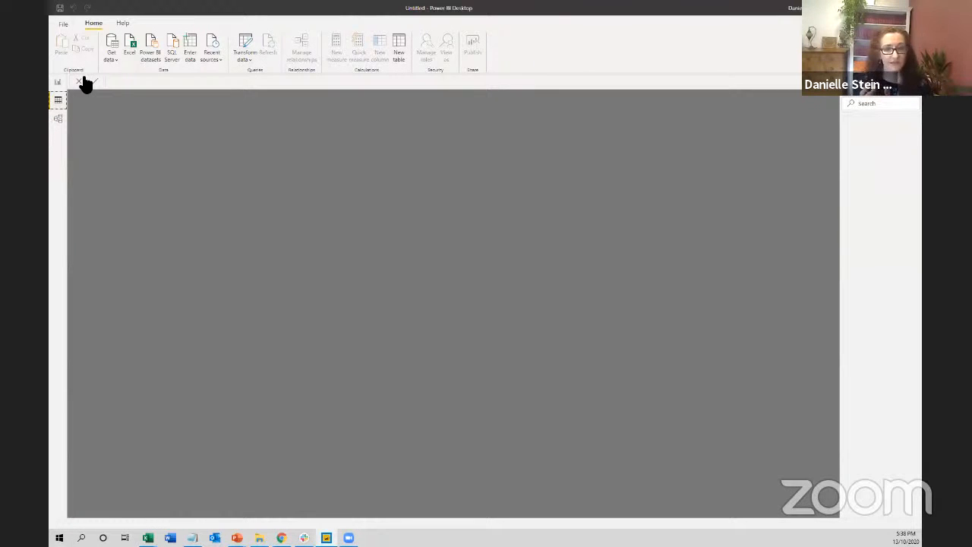
Connect to the Example Data Excel workbook, choose the Sales sheet and open it in Power Query with Transform Data.
click(129, 57)
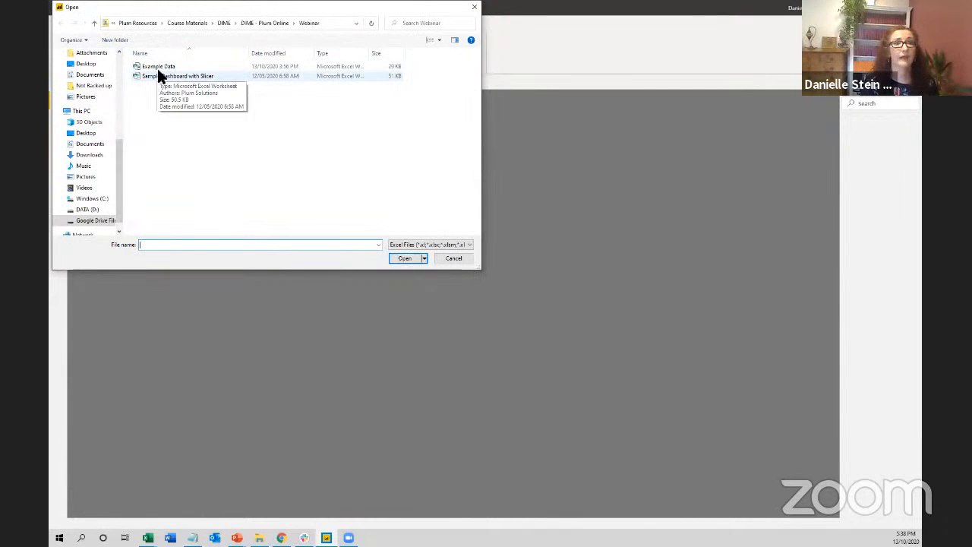
double_click(157, 67)
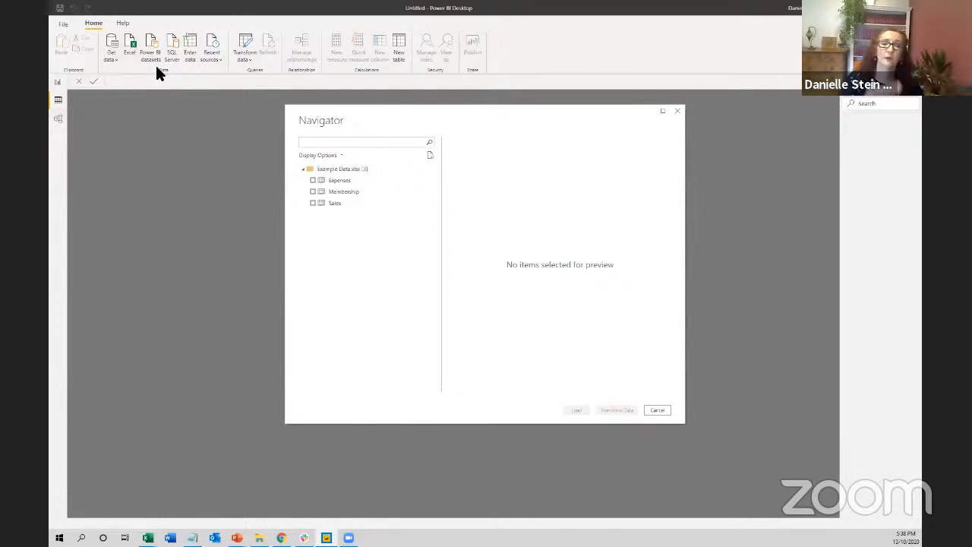
click(313, 203)
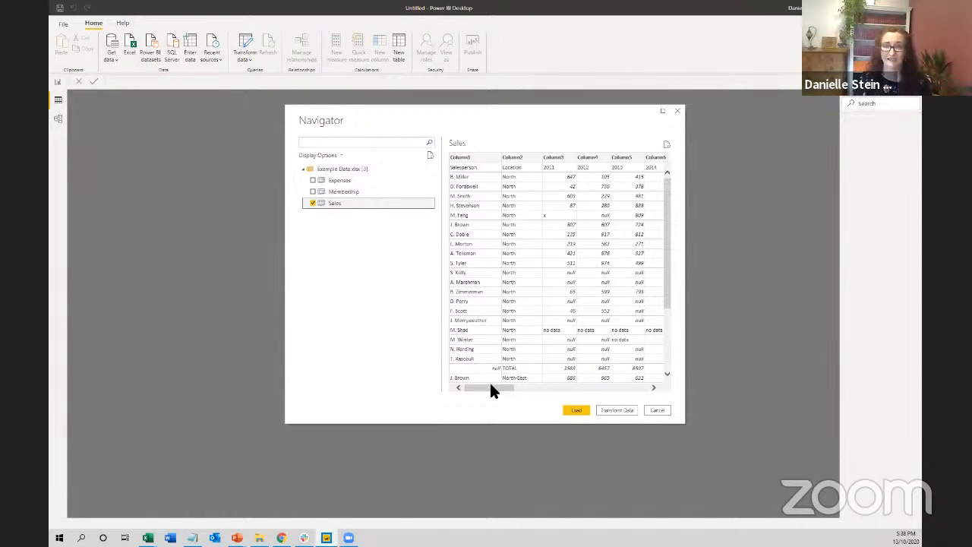
mouse_move(489, 389)
mouse_down()
mouse_move(604, 388)
mouse_move(482, 375)
mouse_move(623, 382)
mouse_move(484, 388)
mouse_up()
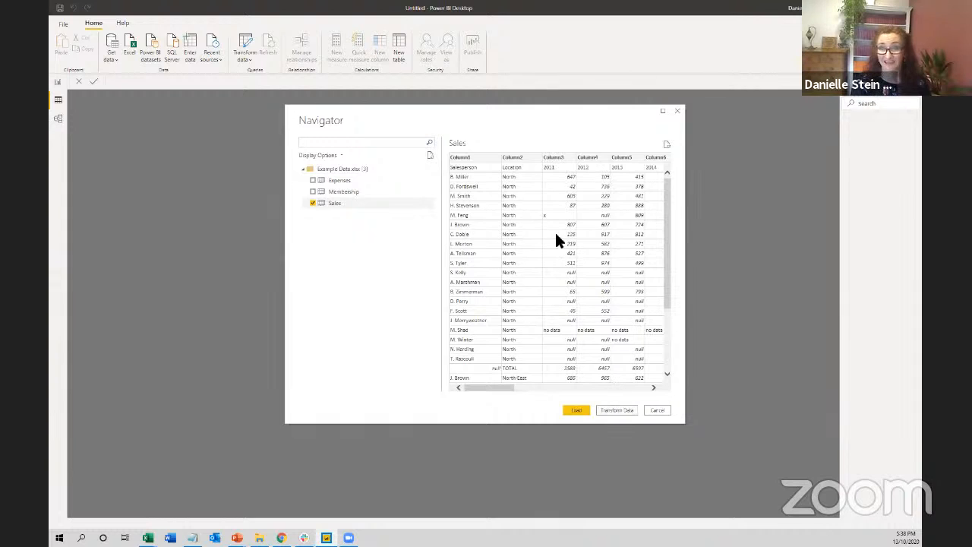
click(614, 411)
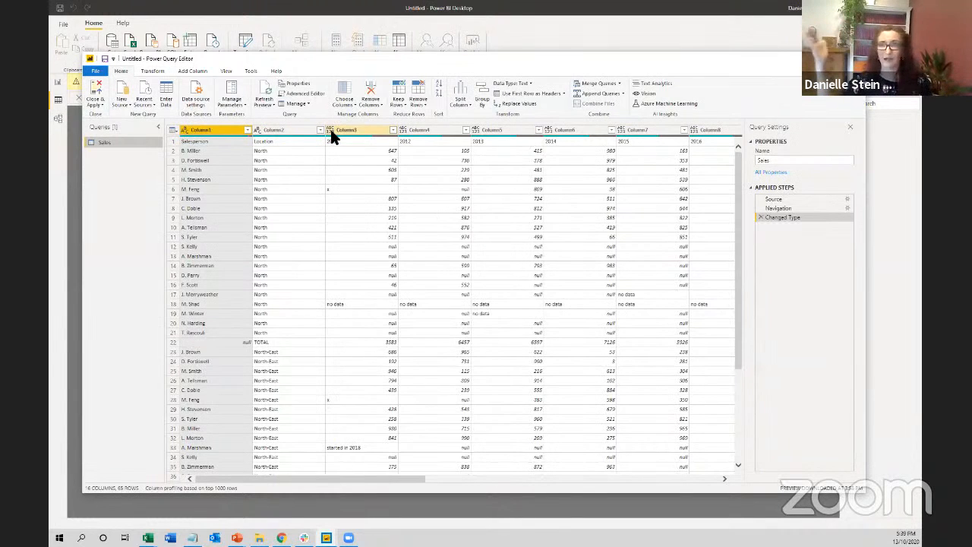
Use the first row as headers, and remove Column13, Column14, Column15 and the data-cleaning instructions column from the Sales query.
click(513, 97)
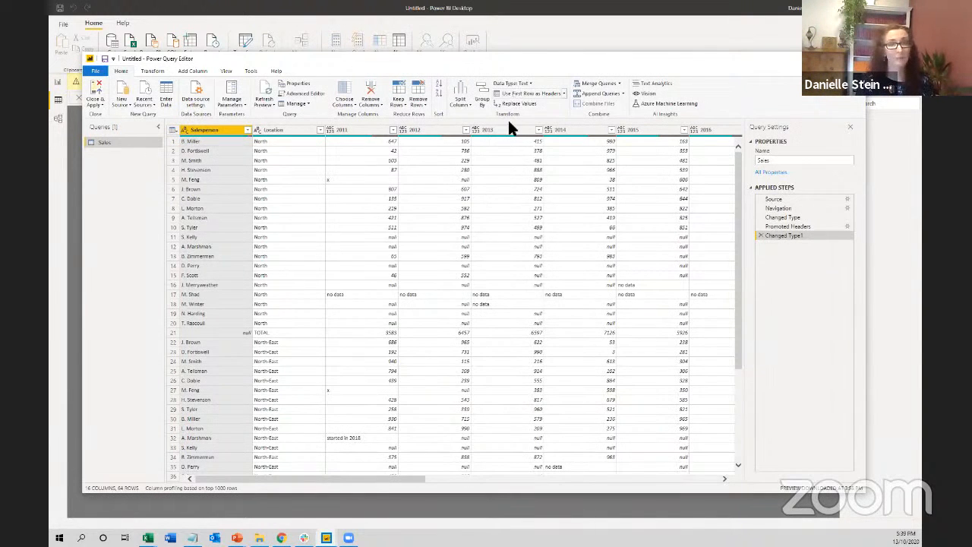
drag(384, 477, 707, 469)
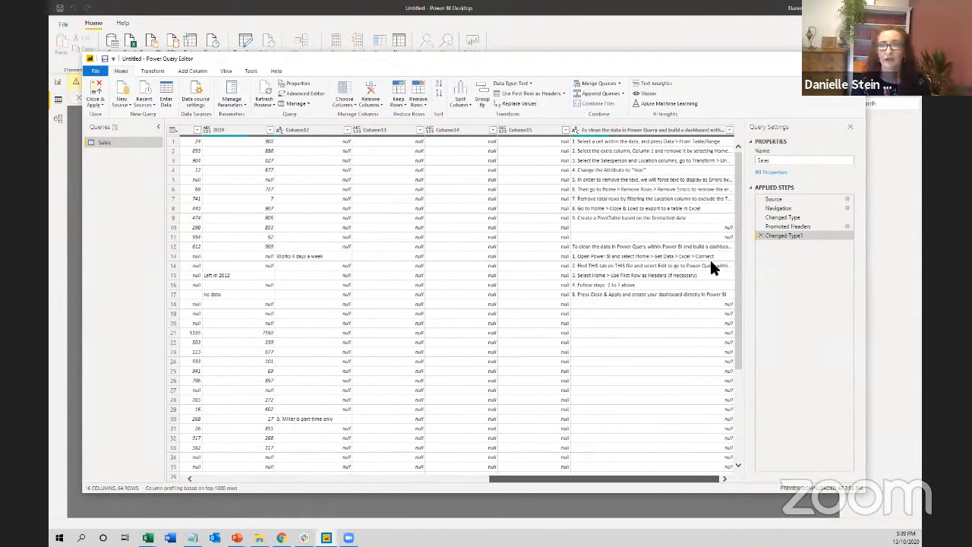
click(653, 130)
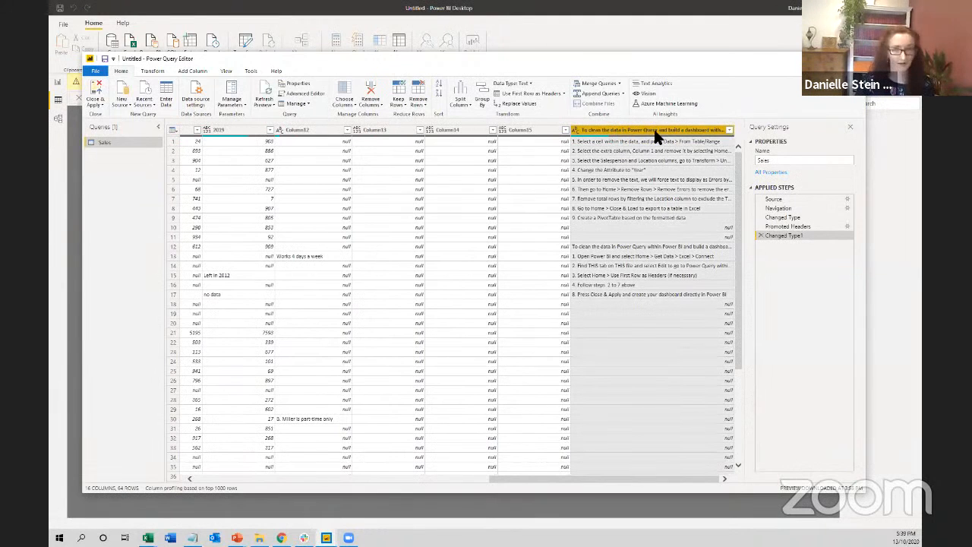
key(shift+Left)
key(shift+Left)
key(shift+Left)
key(shift+Left)
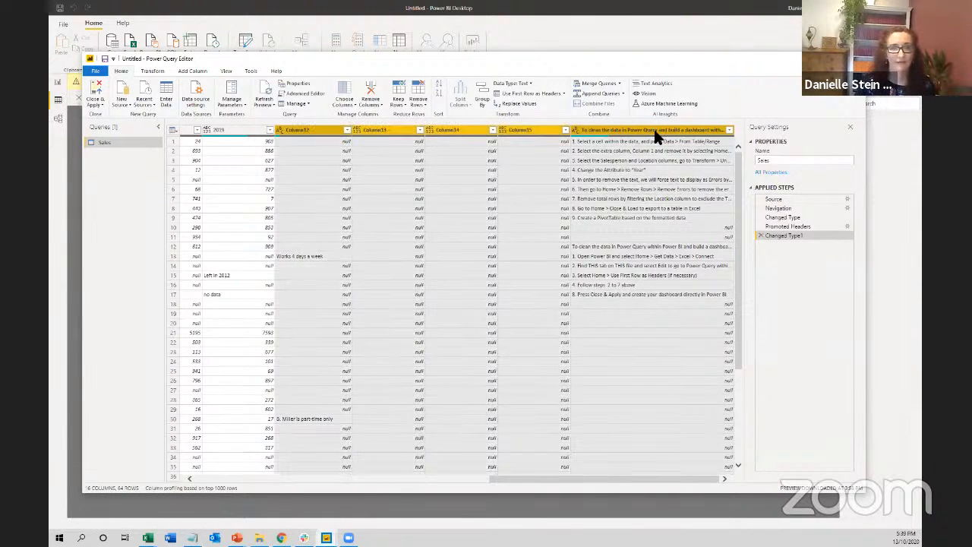
key(shift+Right)
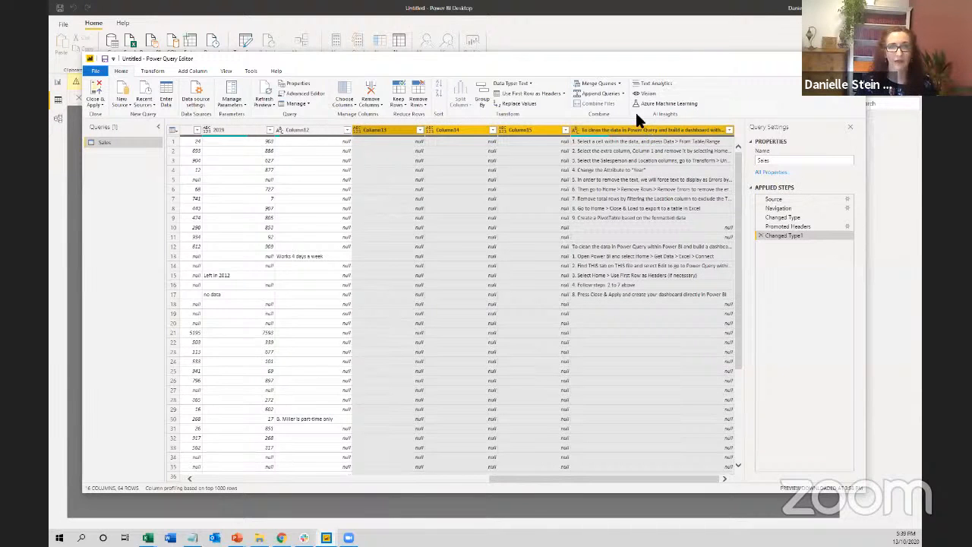
key(Delete)
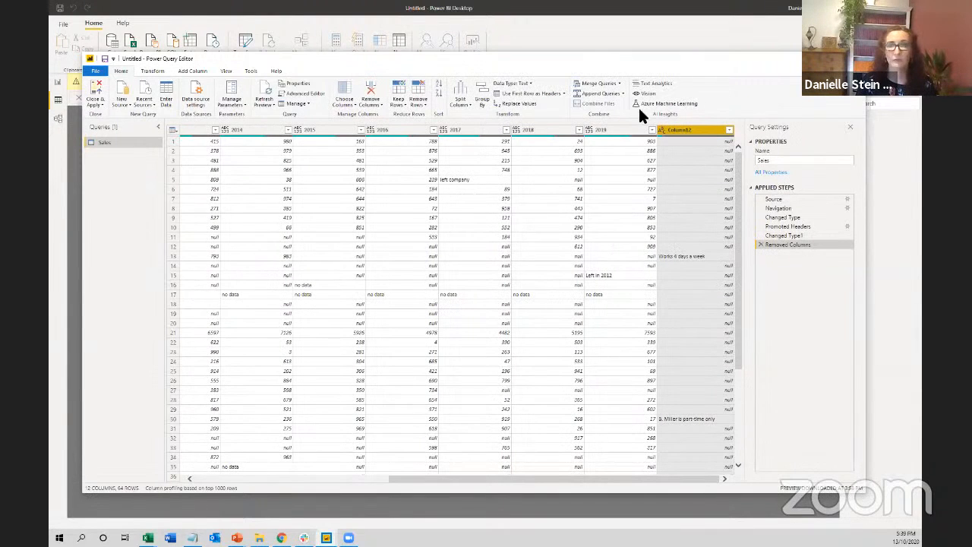
Rename Column12 as Comments and move it directly after the Location column.
double_click(682, 131)
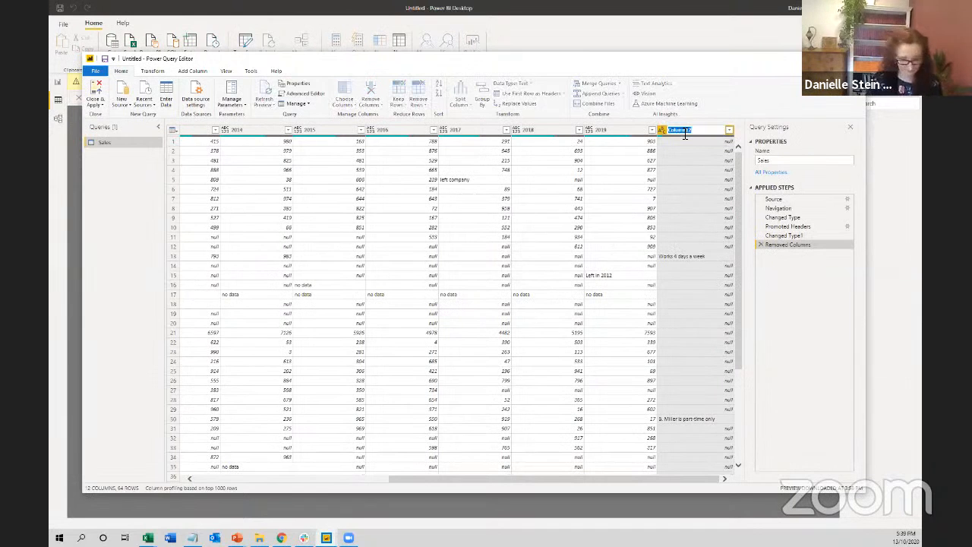
text(Comments)
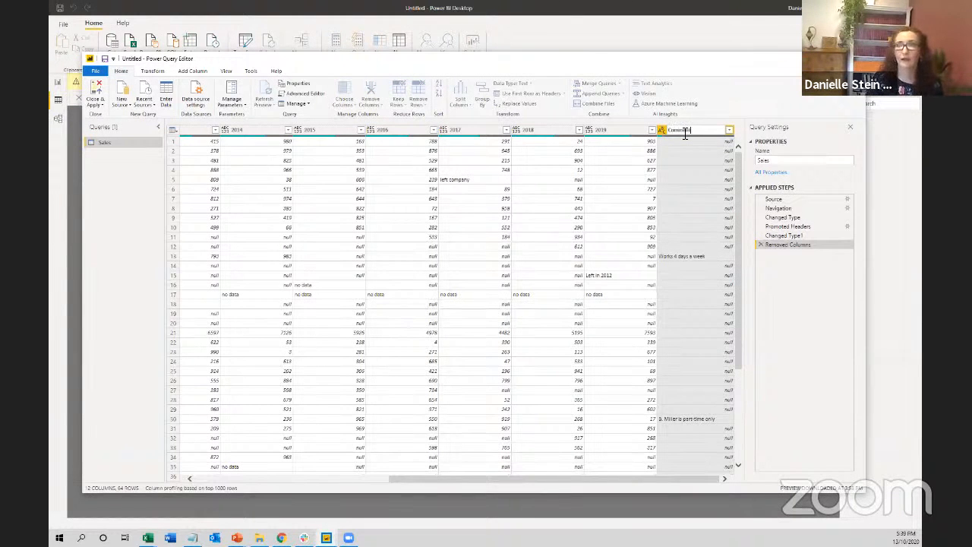
key(Return)
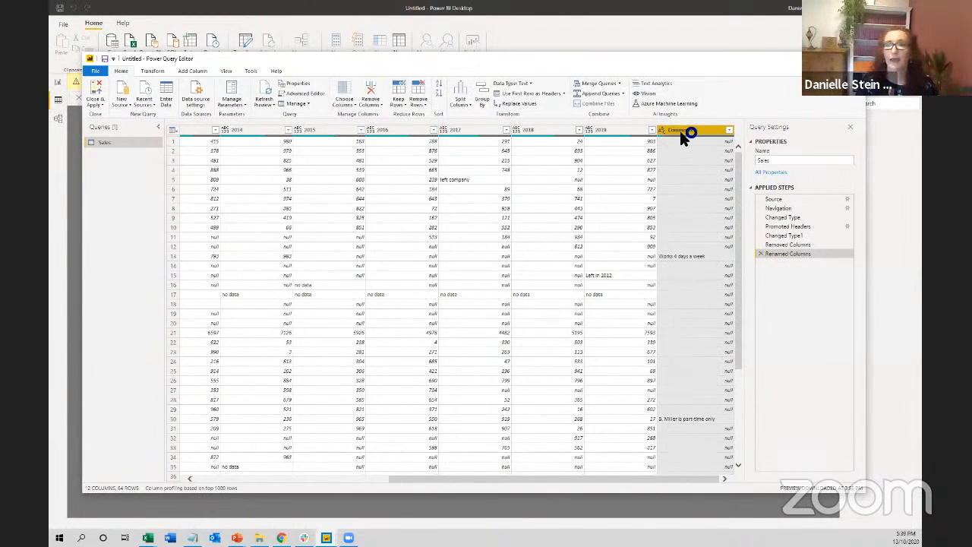
drag(680, 130, 238, 151)
drag(434, 478, 228, 493)
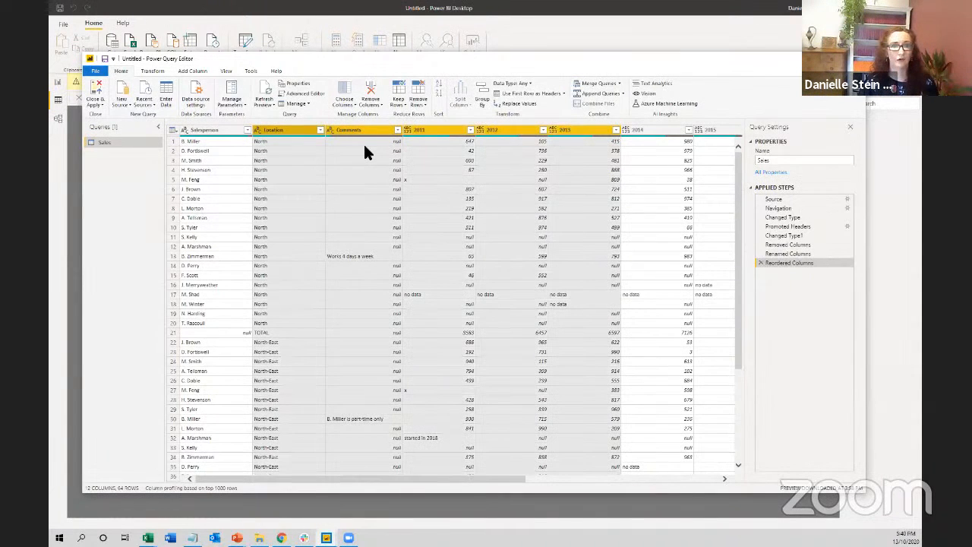
Unpivot all columns other than Salesperson, Location and Comments in the Sales query.
click(213, 127)
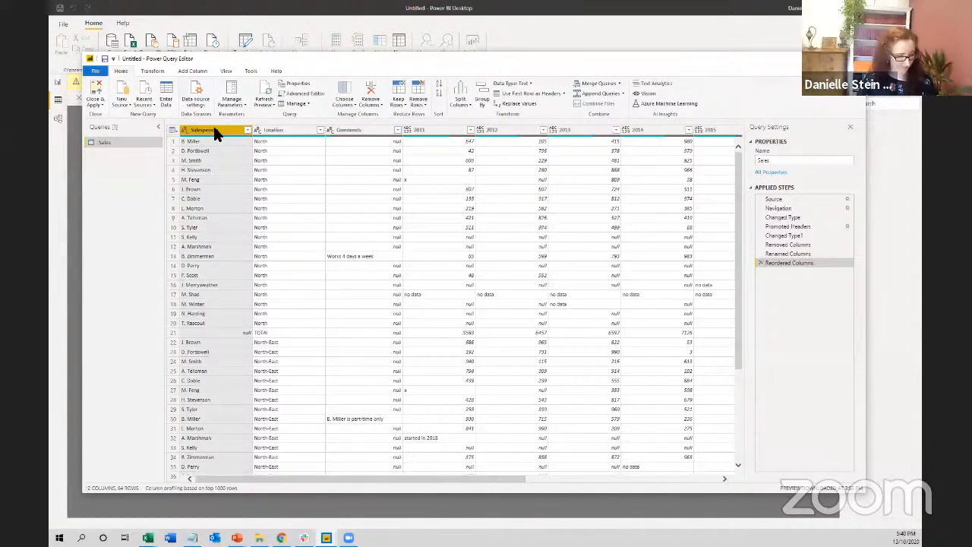
key(shift+Right)
key(shift+Right)
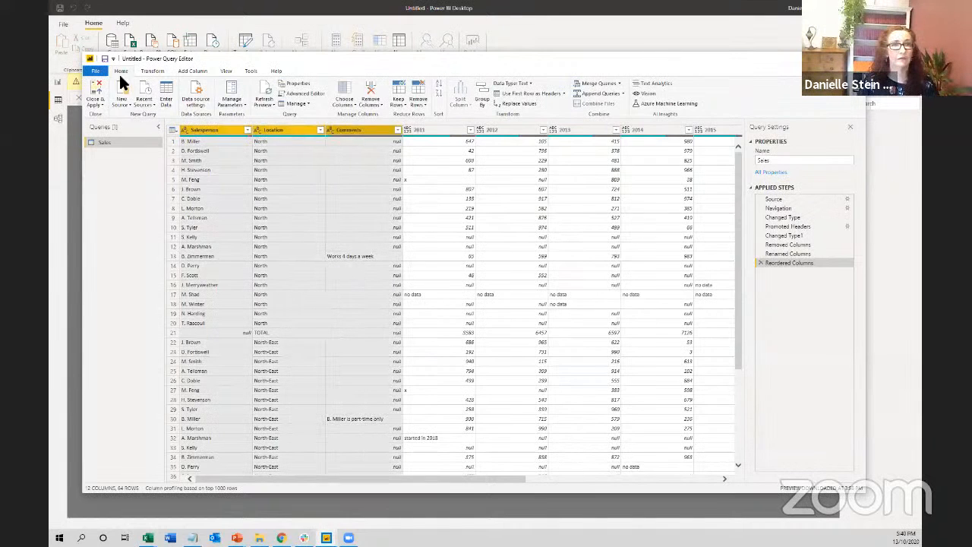
click(154, 71)
click(341, 83)
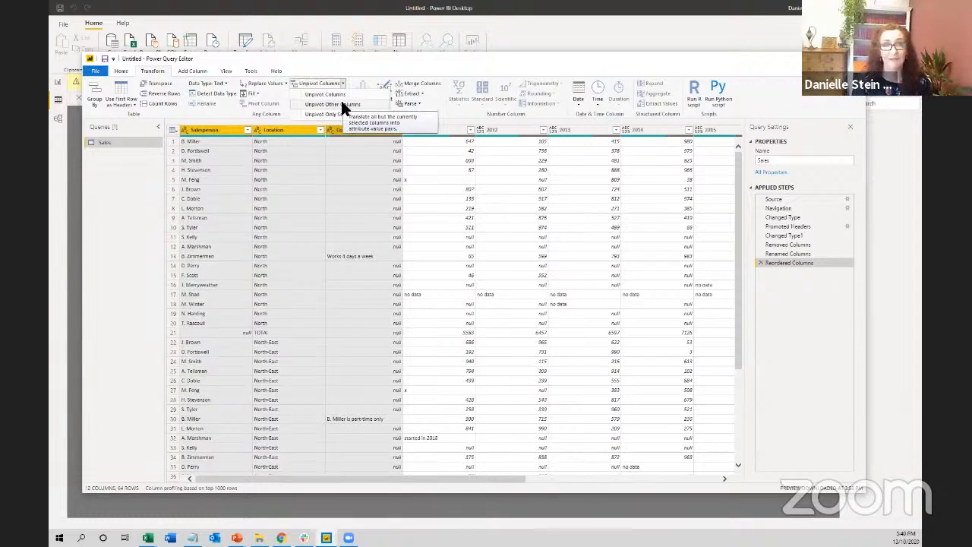
click(342, 104)
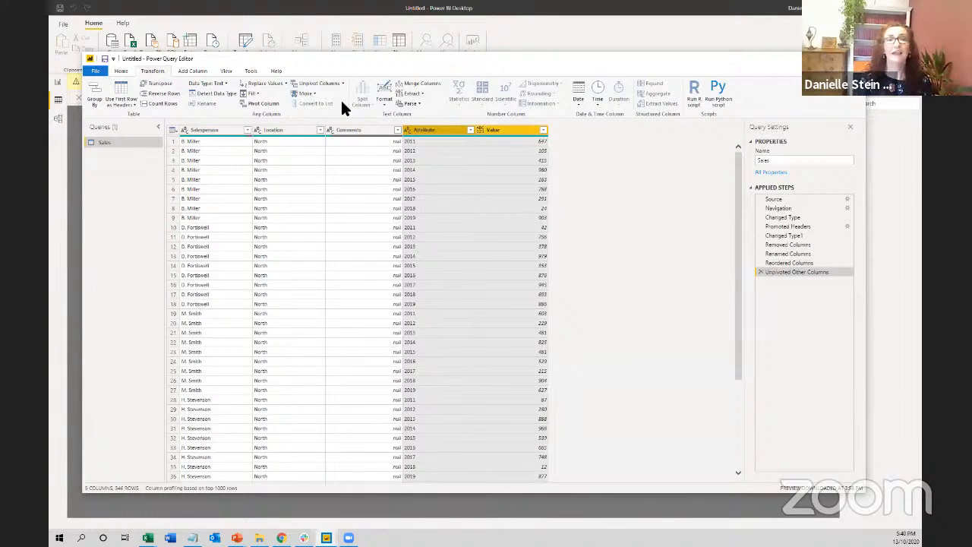
Rename the unpivoted Attribute column as Year and the Value column as Sales.
double_click(424, 131)
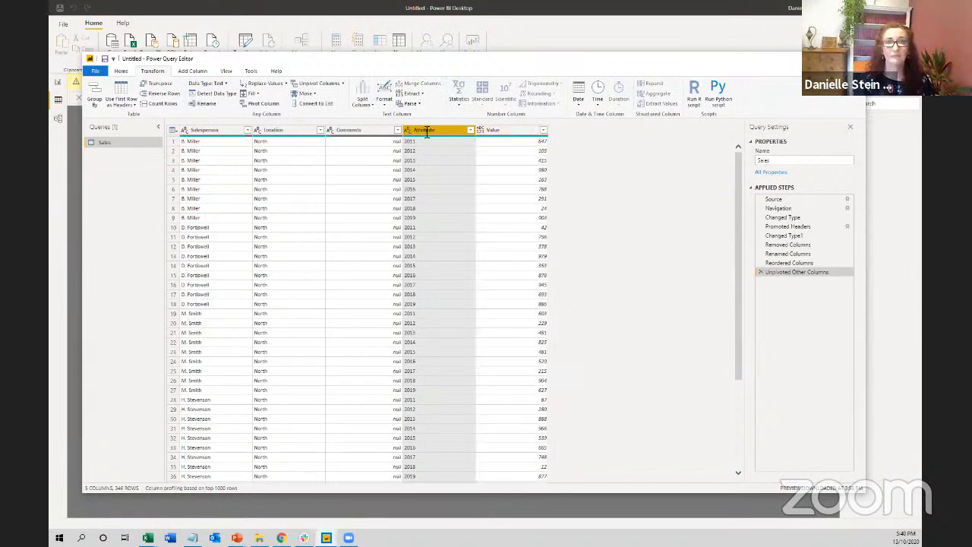
text(Year)
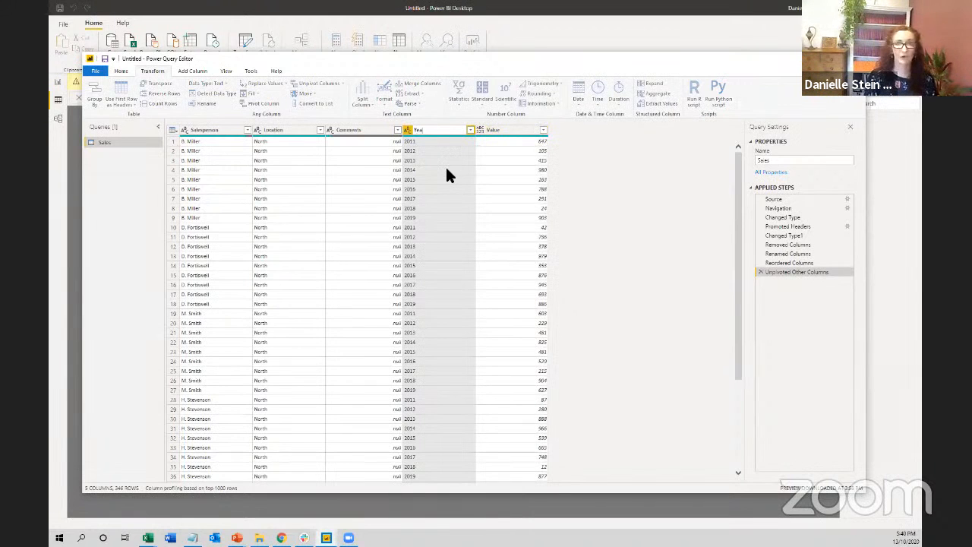
key(Return)
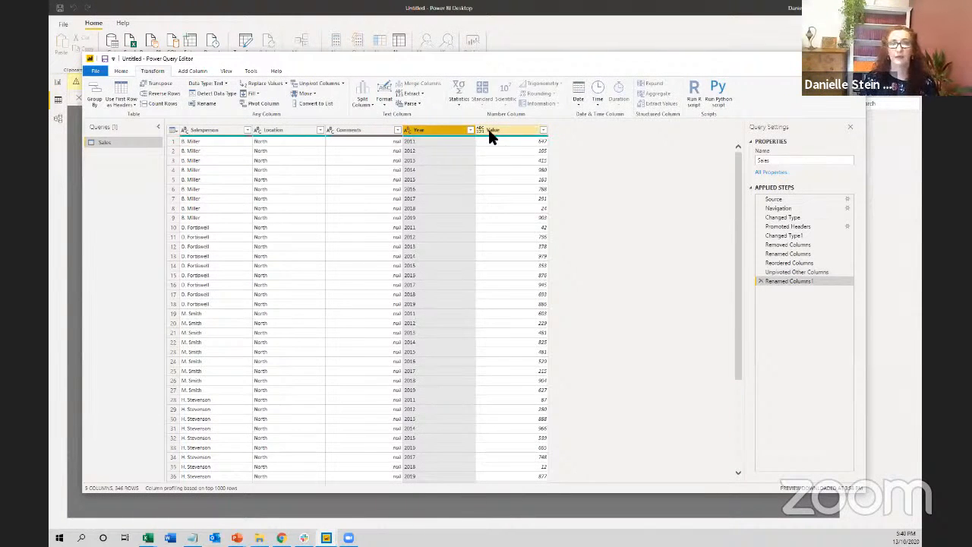
double_click(492, 131)
text(S)
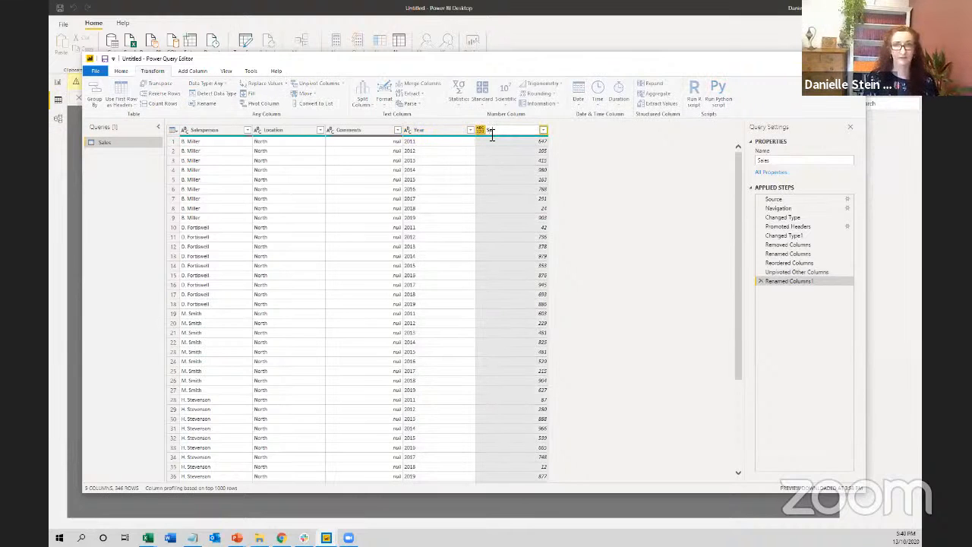
text(ales)
key(Return)
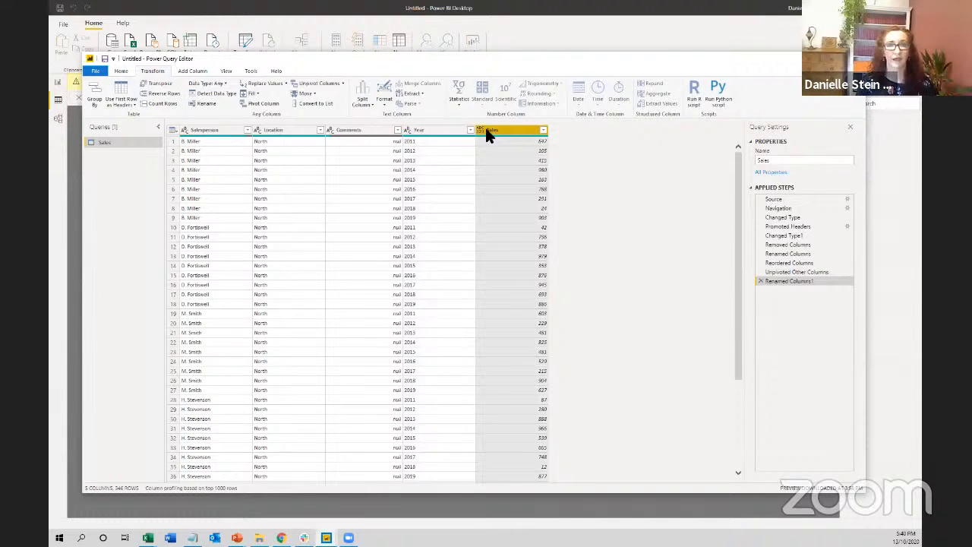
Examine the Sales column for text entries mixed in with the numeric values.
scroll(392, 152, down, 12)
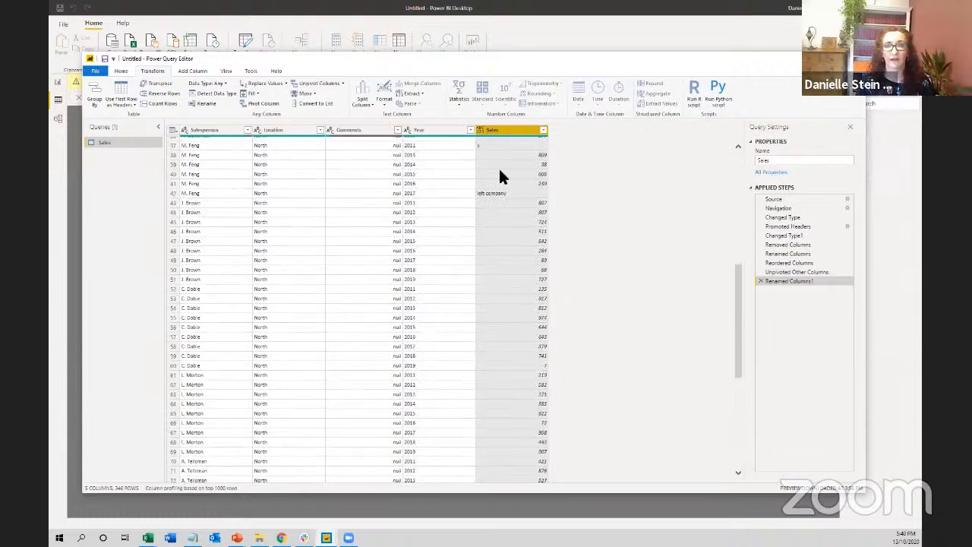
scroll(500, 176, up, 7)
scroll(500, 176, down, 5)
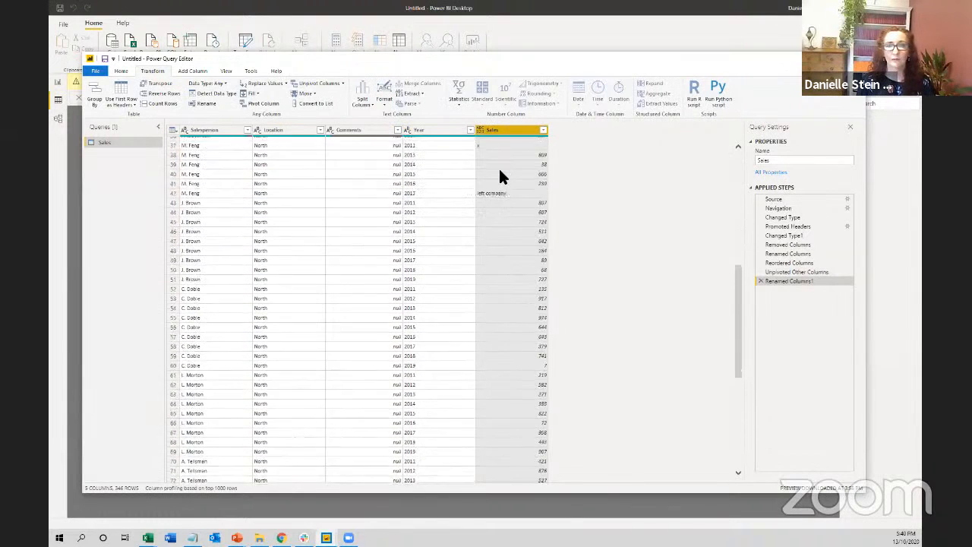
scroll(484, 274, up, 2)
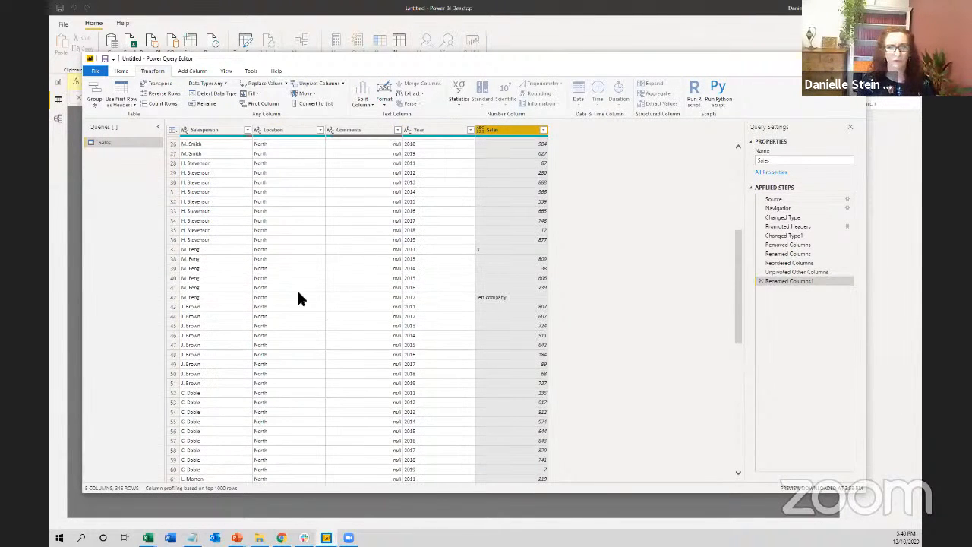
scroll(532, 278, down, 4)
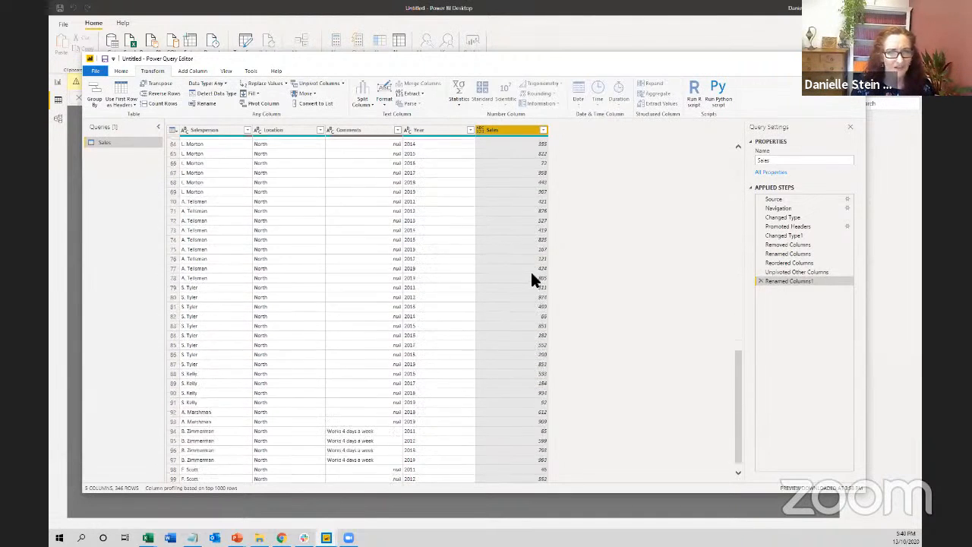
scroll(525, 261, down, 12)
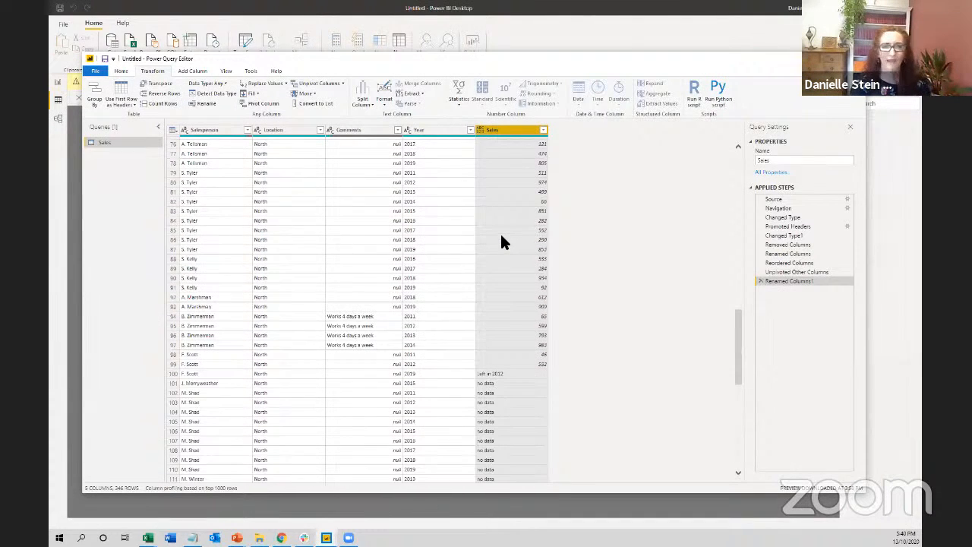
scroll(487, 323, down, 7)
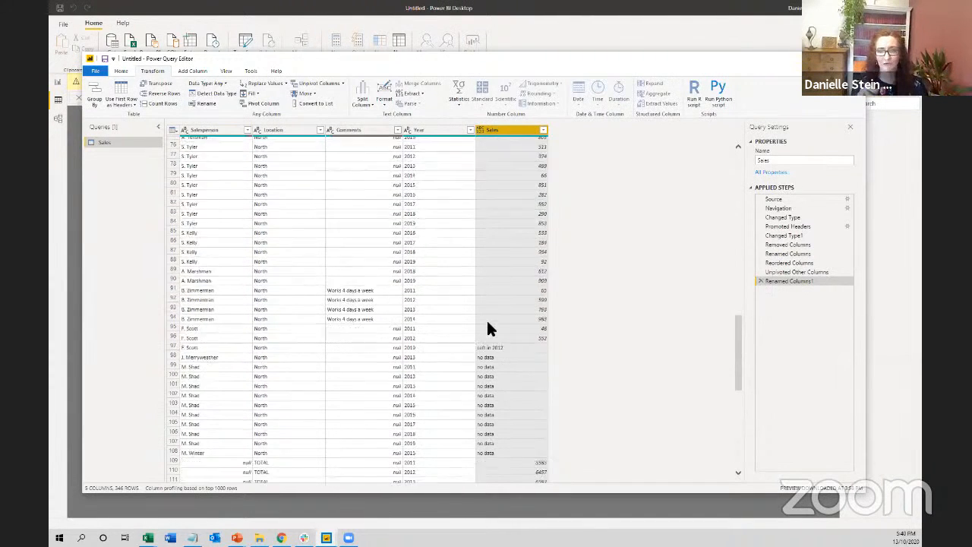
scroll(493, 281, up, 5)
scroll(499, 227, up, 20)
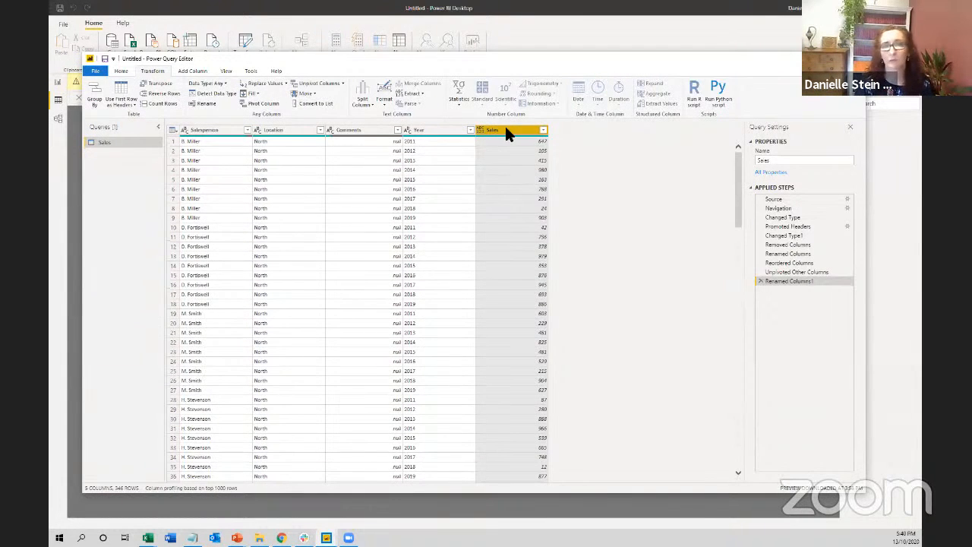
Change the Sales column's data type to Whole Number and remove the rows that contain errors.
click(131, 69)
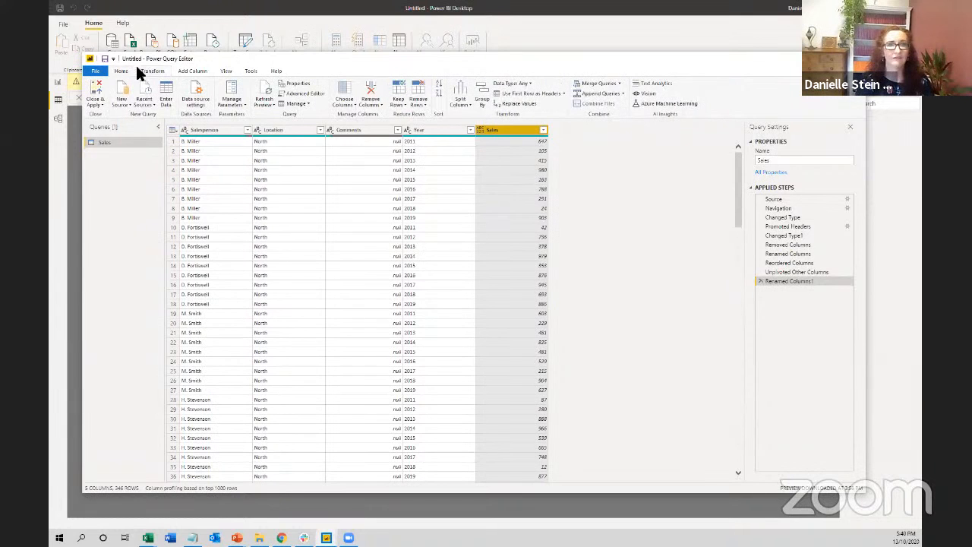
click(509, 84)
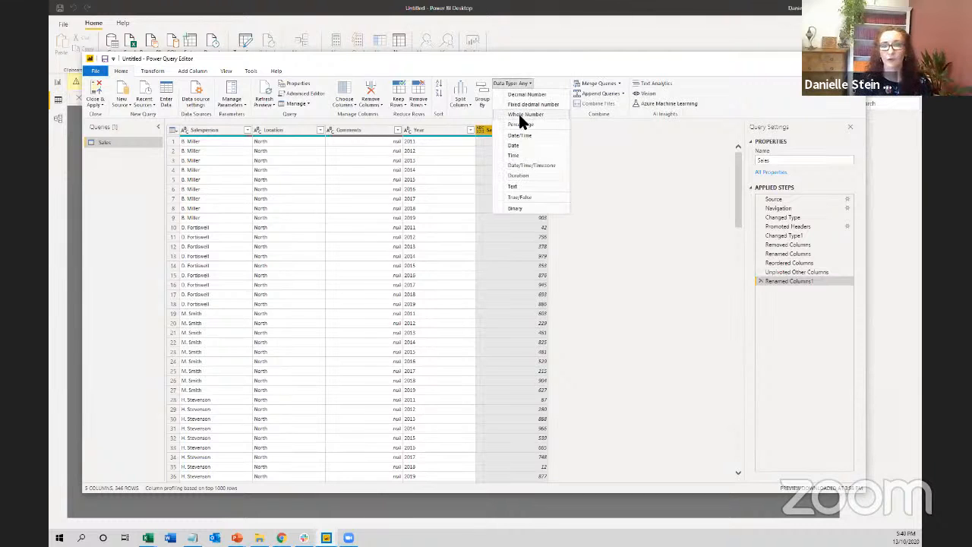
click(520, 115)
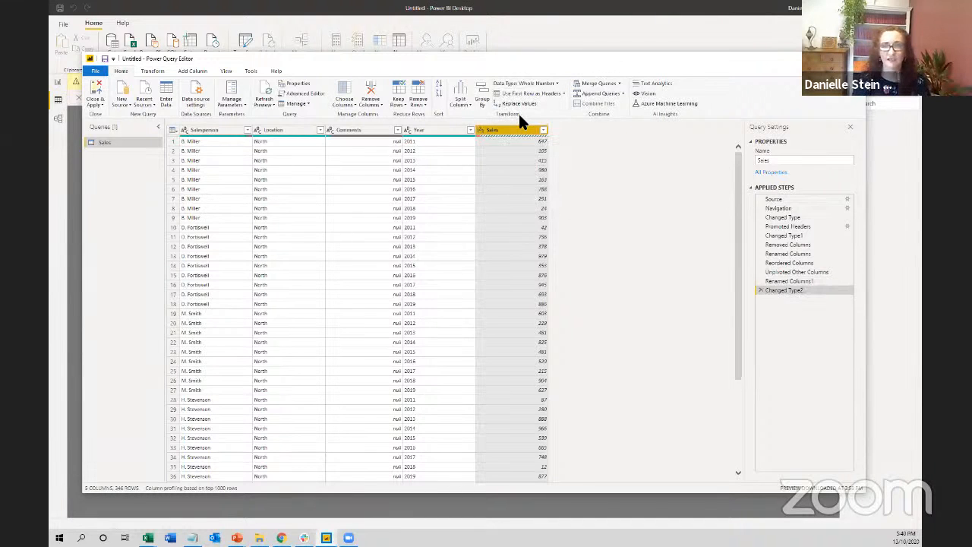
scroll(520, 185, down, 6)
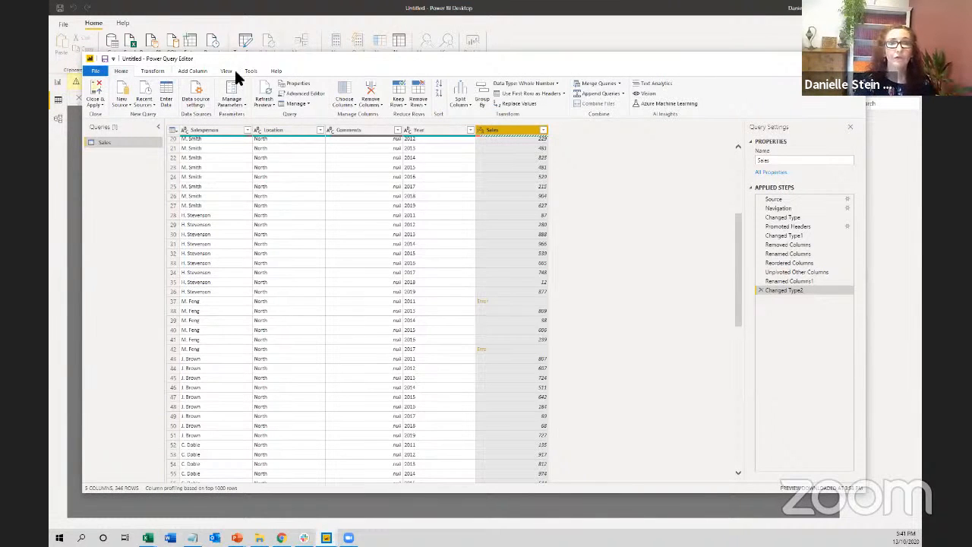
click(413, 103)
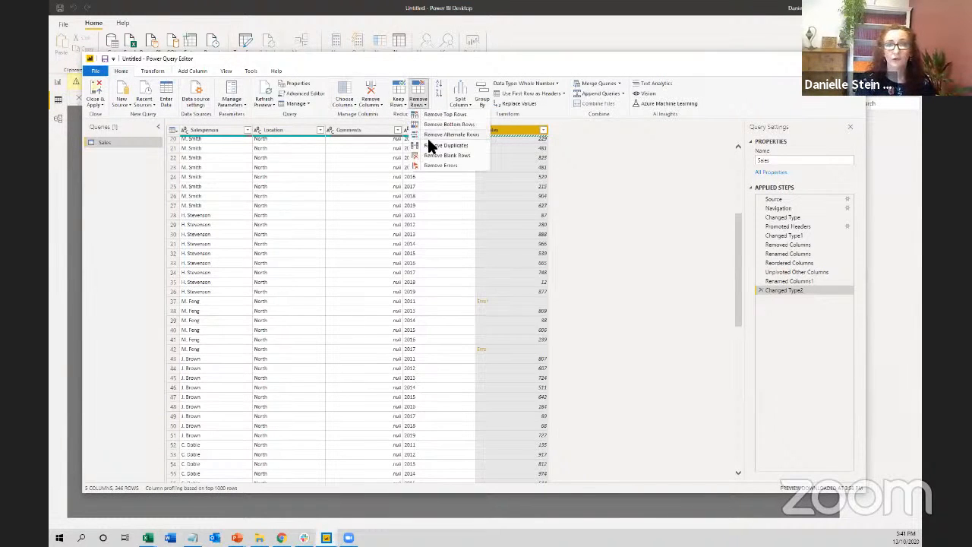
click(430, 165)
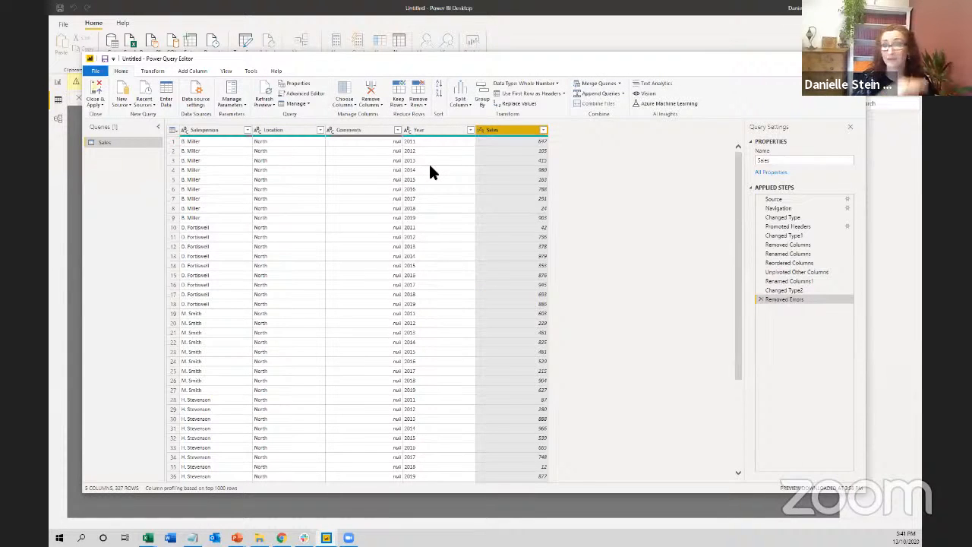
Filter the Location column to exclude the TOTAL rows, keeping North, North-East and South.
scroll(430, 168, down, 15)
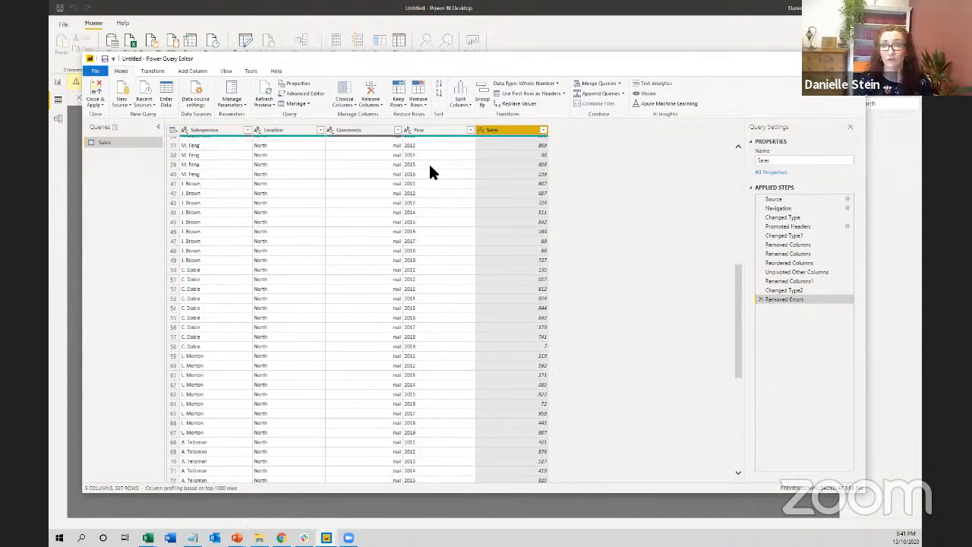
scroll(430, 169, down, 11)
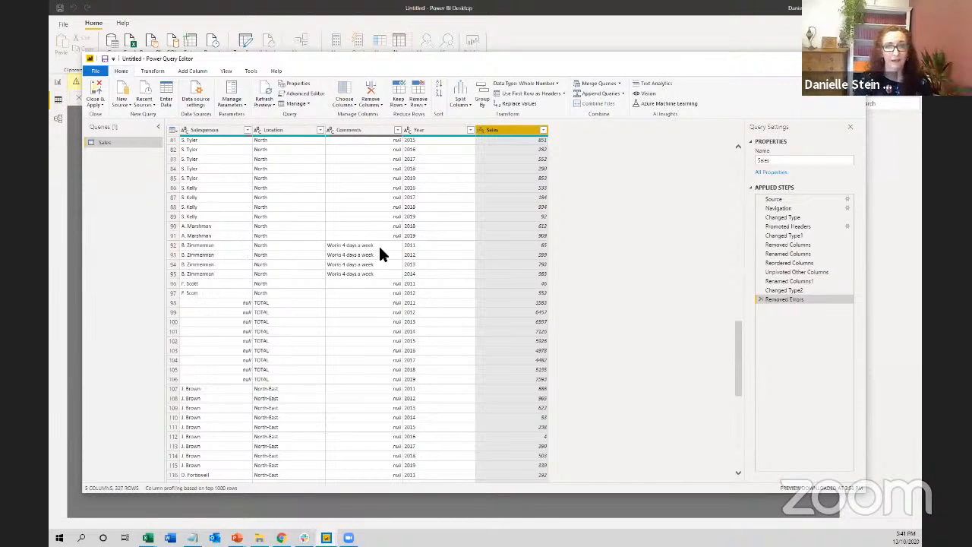
scroll(363, 249, down, 6)
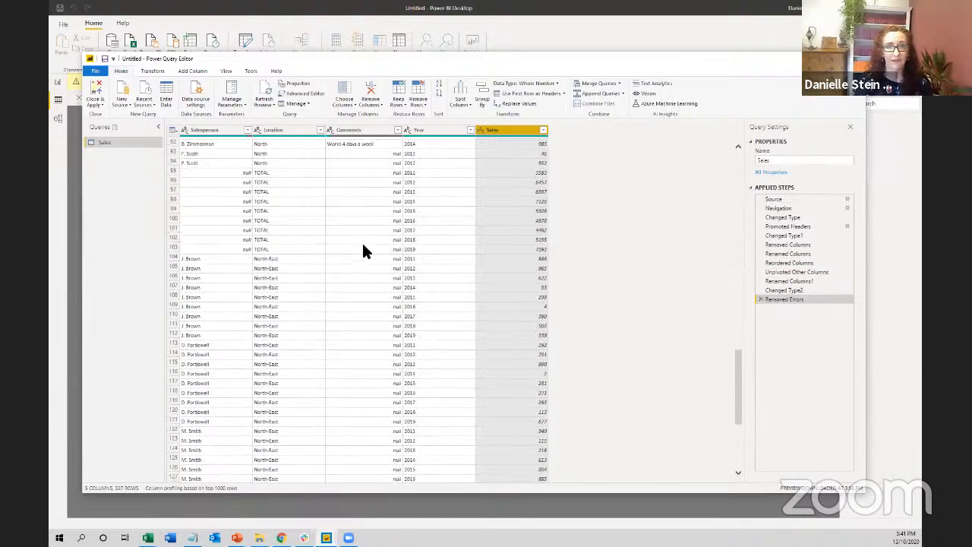
scroll(363, 249, up, 4)
scroll(365, 248, down, 4)
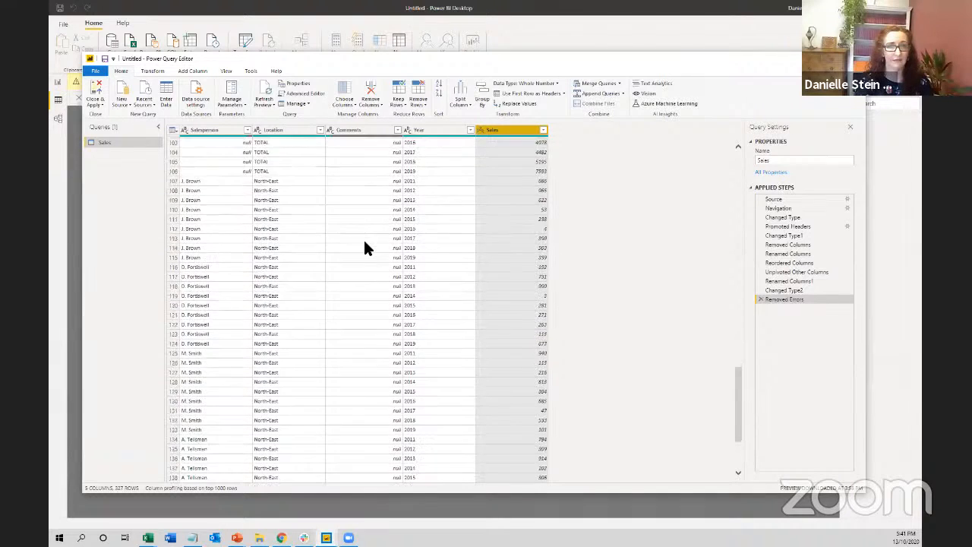
scroll(300, 254, up, 3)
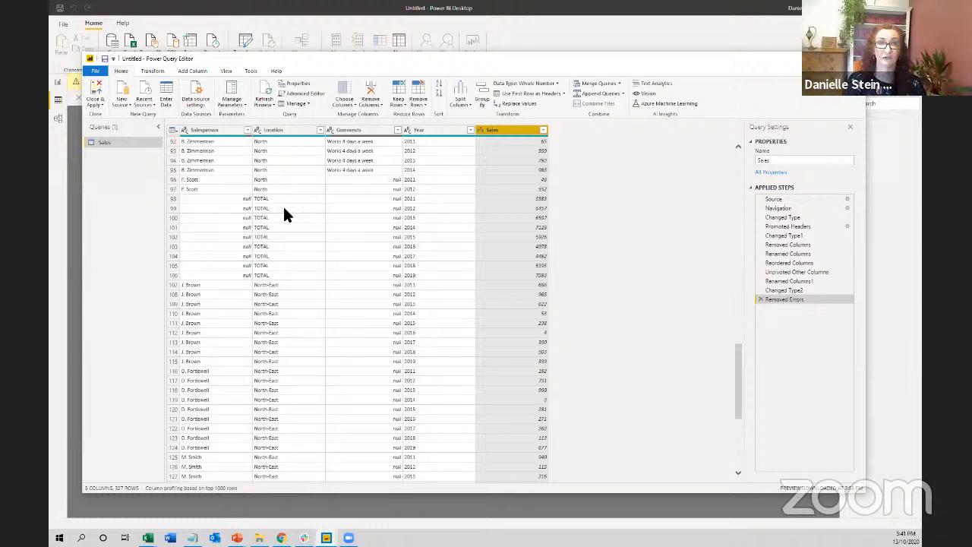
click(320, 131)
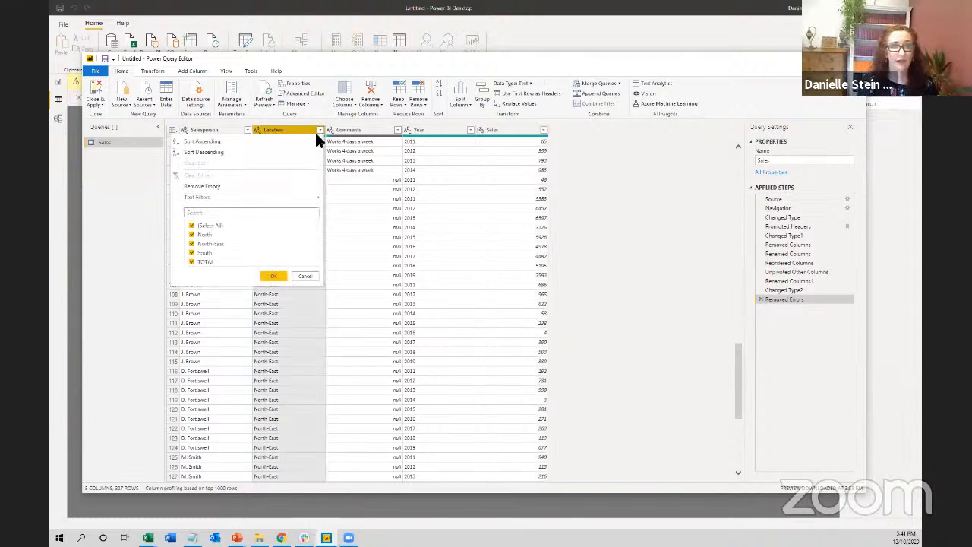
click(193, 263)
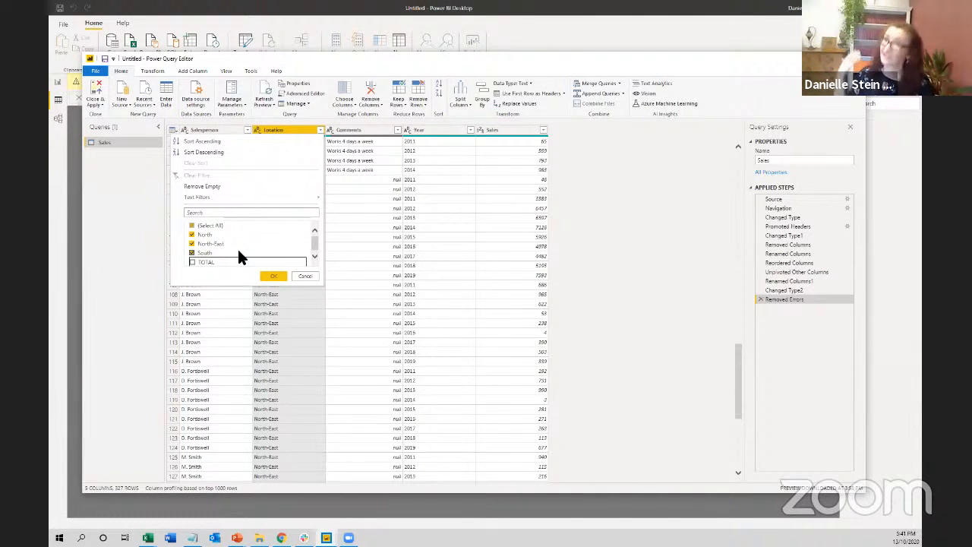
click(275, 275)
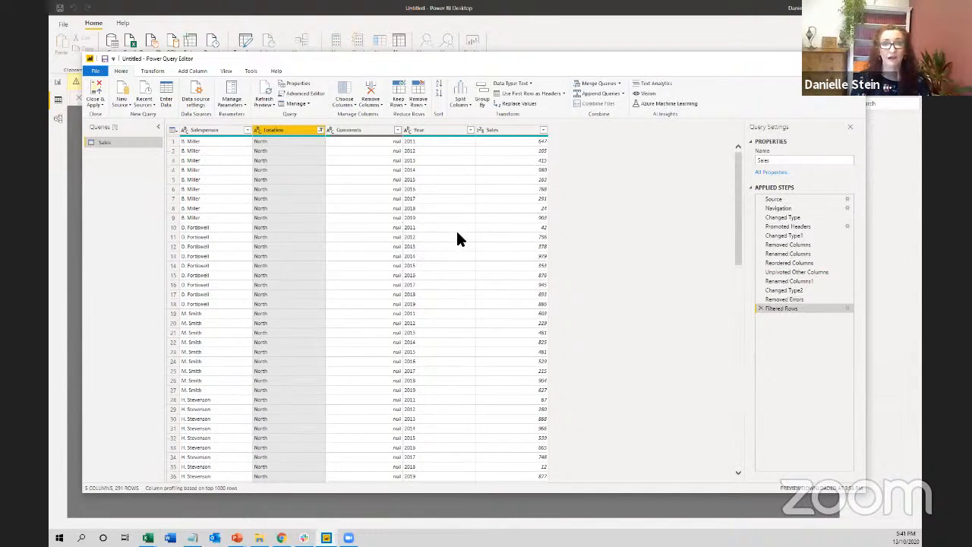
Close Power Query with the changes applied, then review the loaded Sales table's rows in Power BI Desktop's Data view.
click(96, 92)
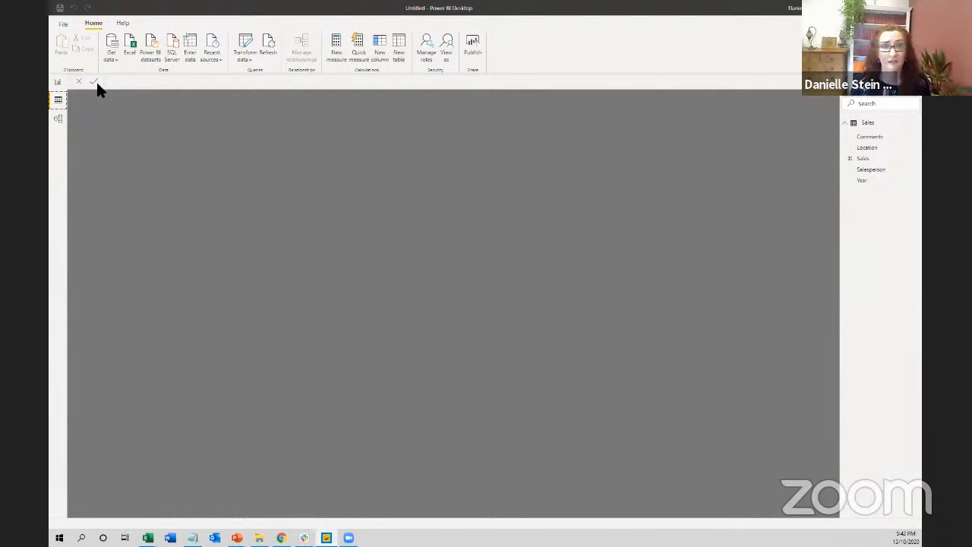
click(58, 84)
click(59, 101)
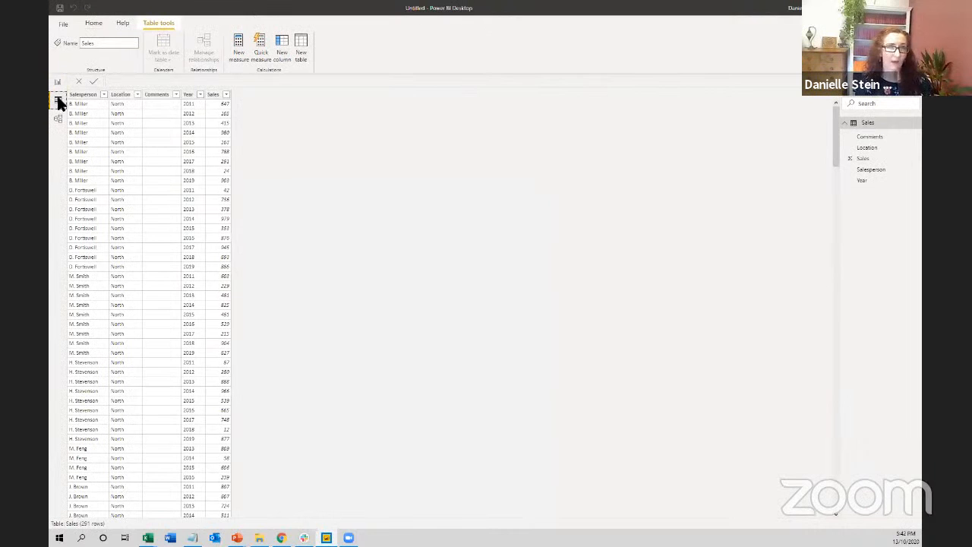
scroll(129, 123, down, 5)
scroll(129, 124, down, 16)
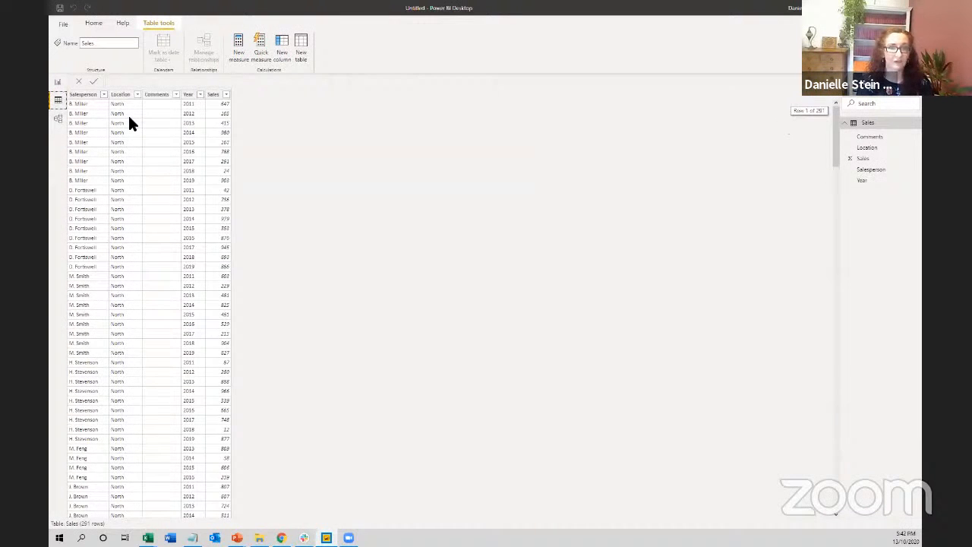
scroll(129, 124, down, 20)
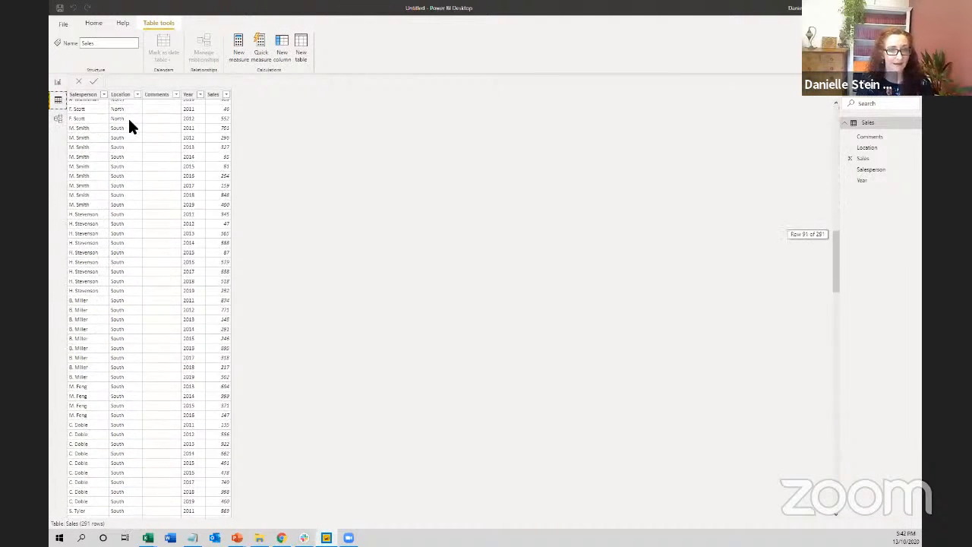
scroll(129, 123, down, 20)
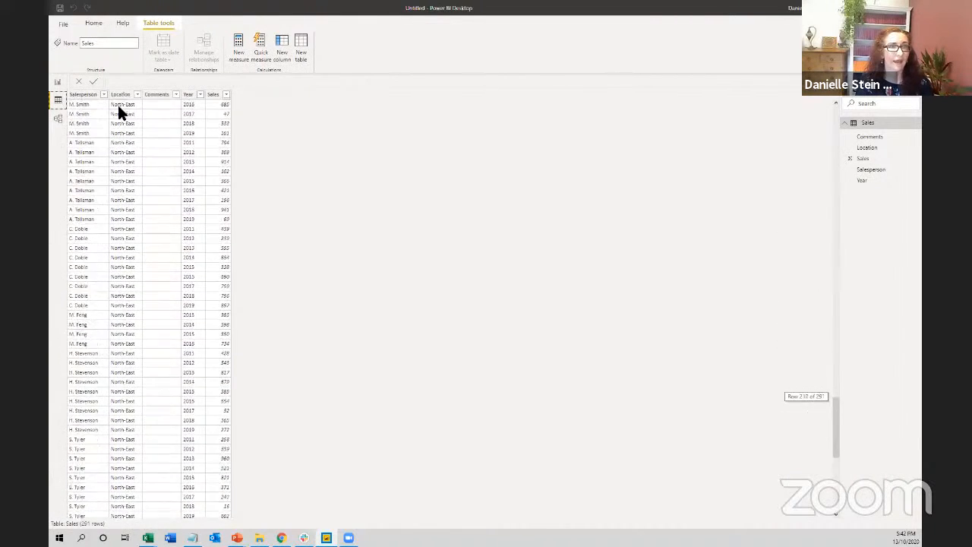
In the report view, build a clustered column chart of Sales by Year, without Location on the axis, and widen it.
click(58, 82)
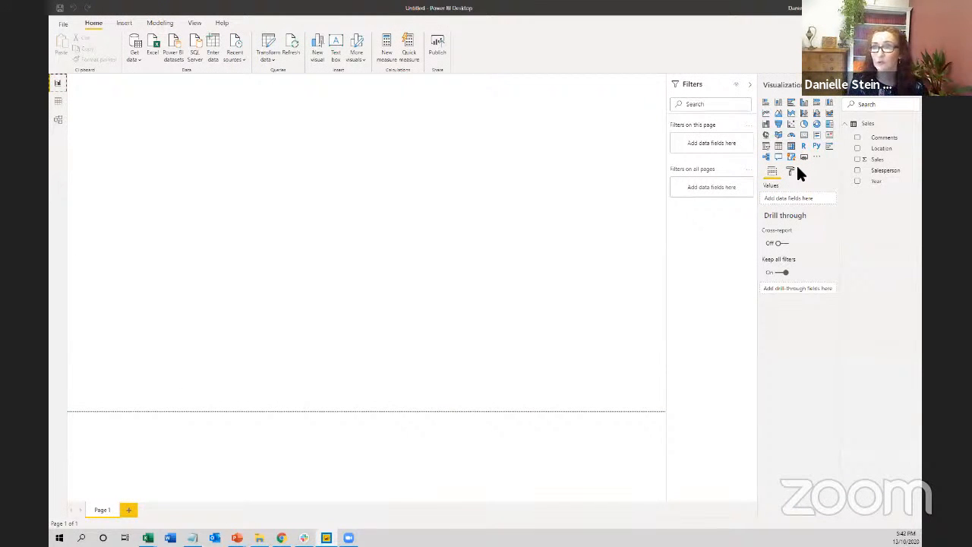
click(805, 105)
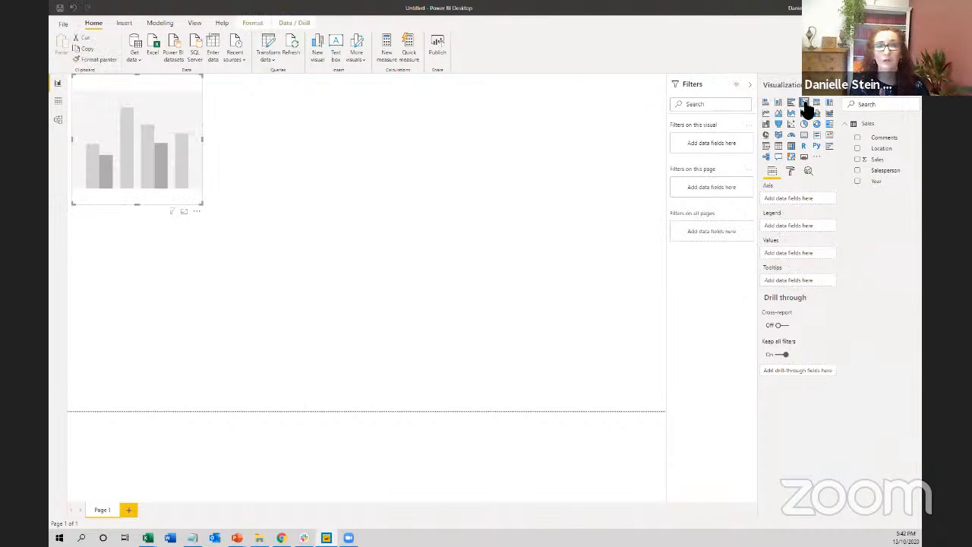
click(857, 149)
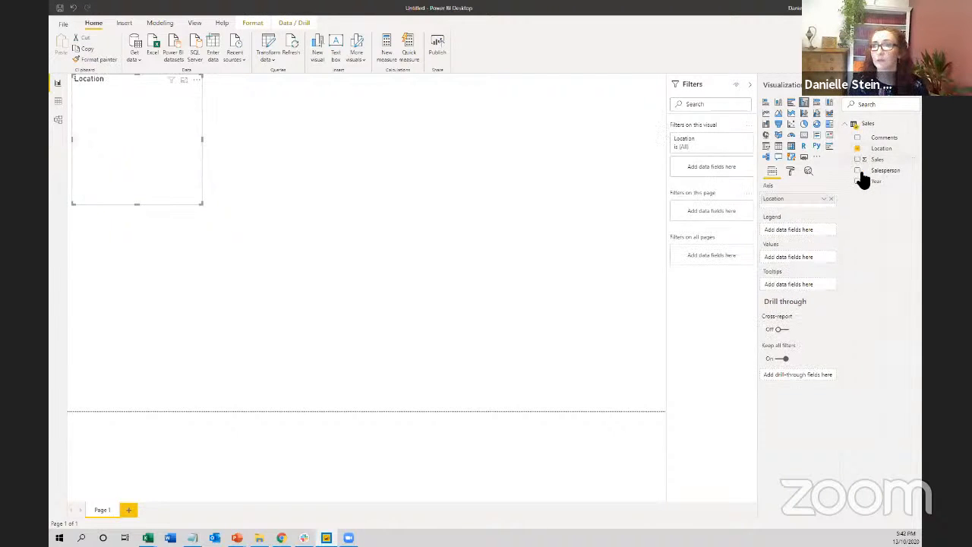
click(857, 182)
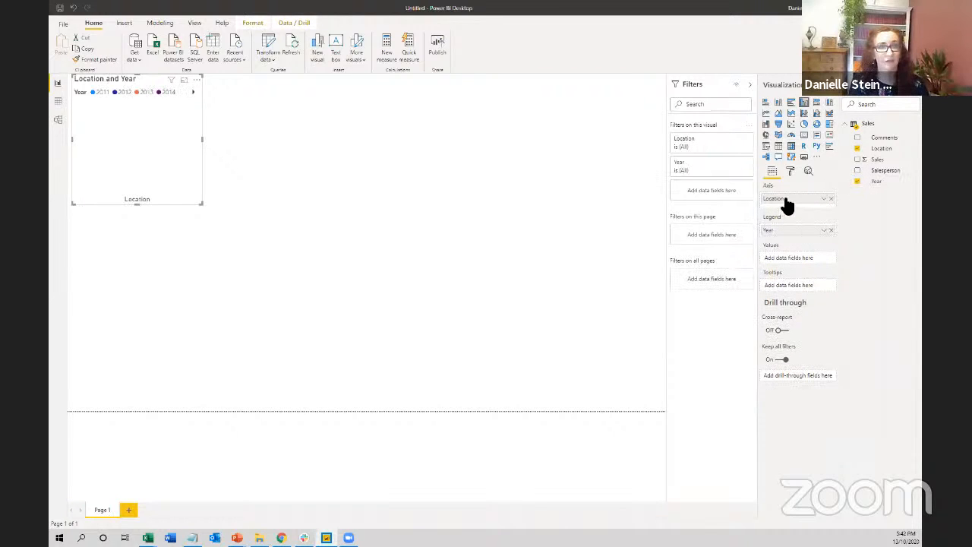
mouse_move(787, 205)
mouse_down()
mouse_move(794, 266)
mouse_move(794, 208)
mouse_up()
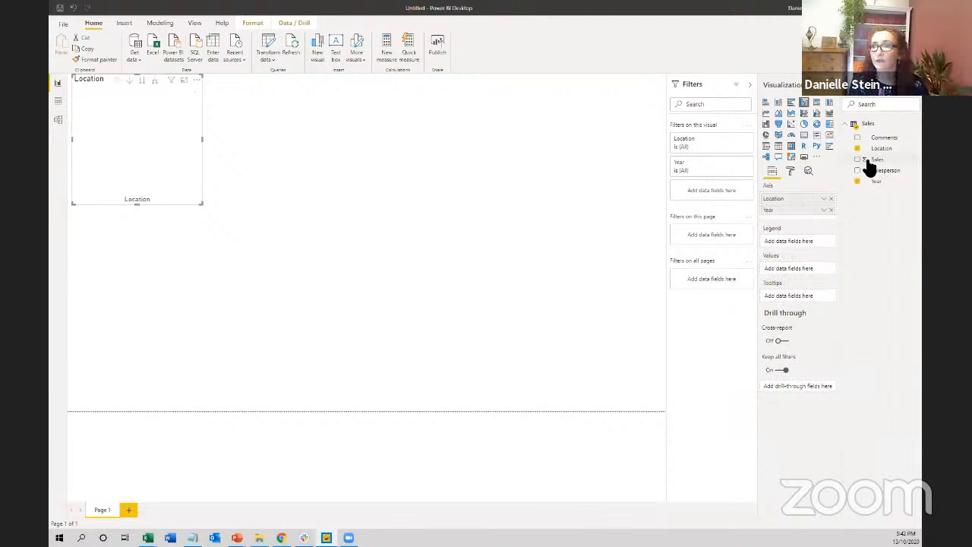
drag(866, 165, 790, 268)
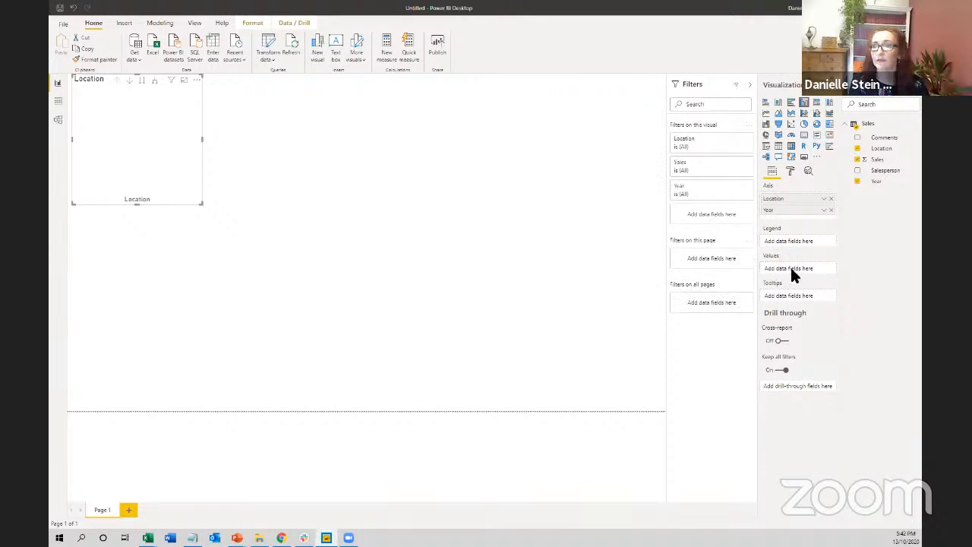
click(831, 199)
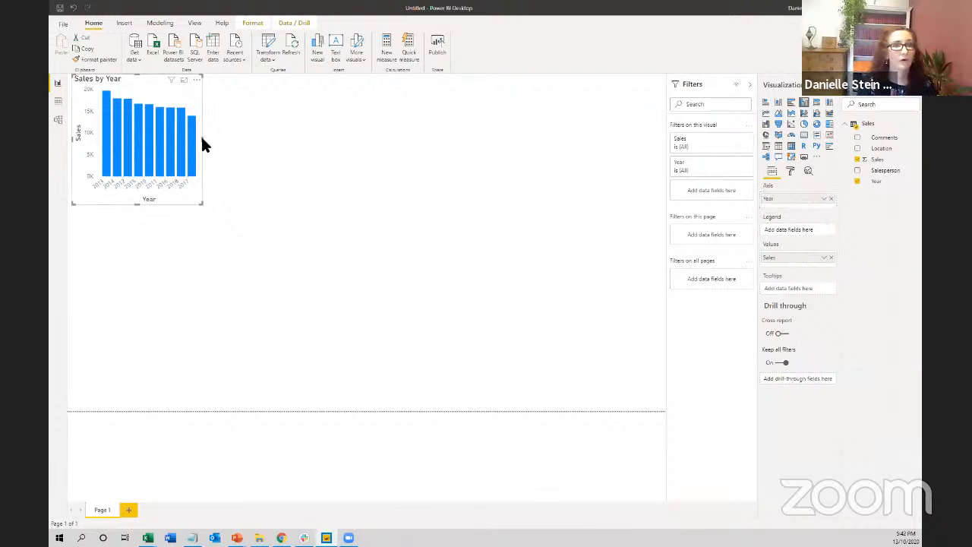
drag(202, 140, 267, 144)
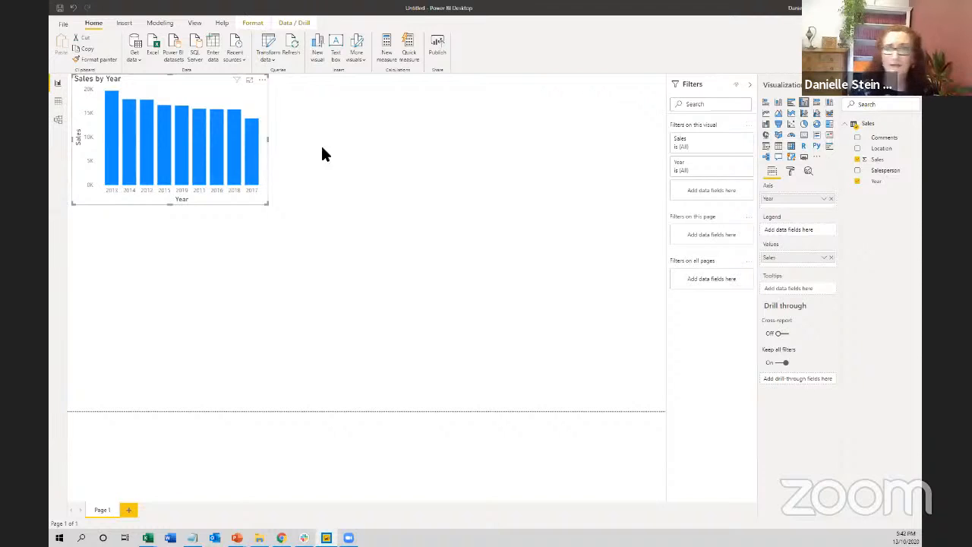
Add a slicer on the Salesperson field and place it directly beside the Sales by Year chart.
click(453, 147)
click(766, 146)
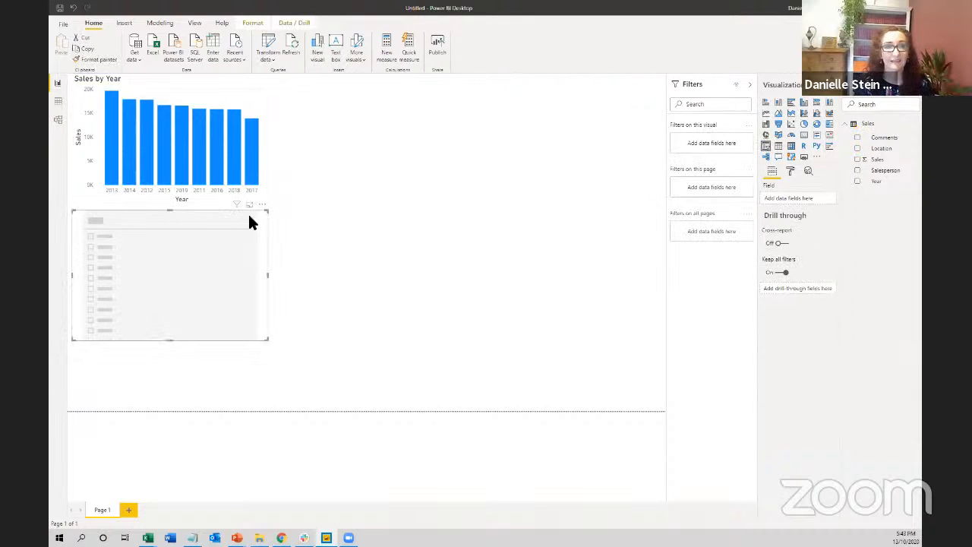
drag(248, 218, 411, 88)
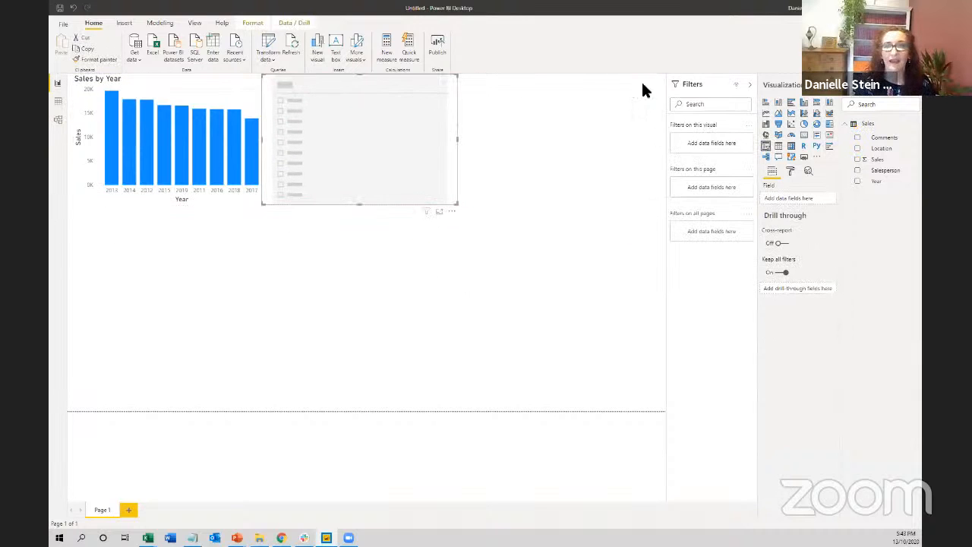
click(858, 171)
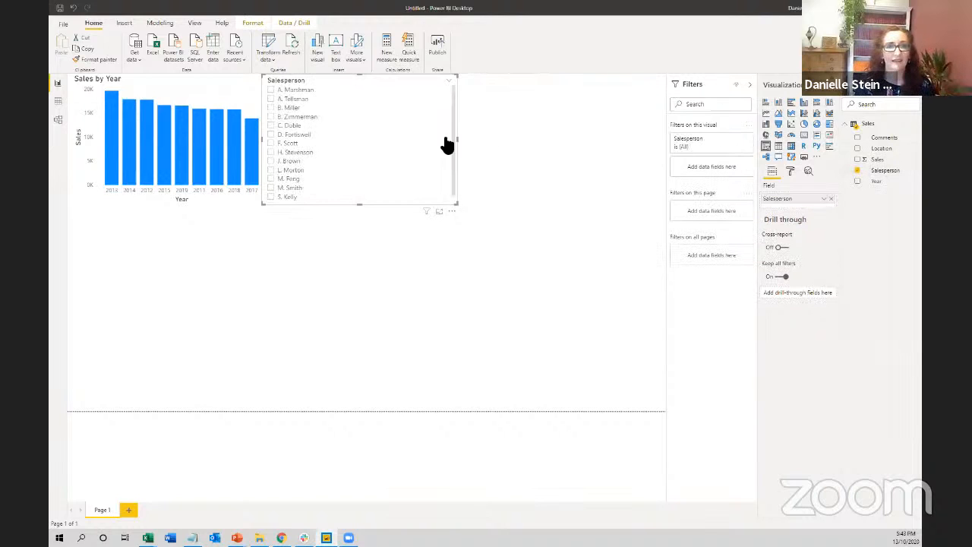
Test the Salesperson slicer by filtering the chart to the first and the second listed salesperson in turn.
click(271, 90)
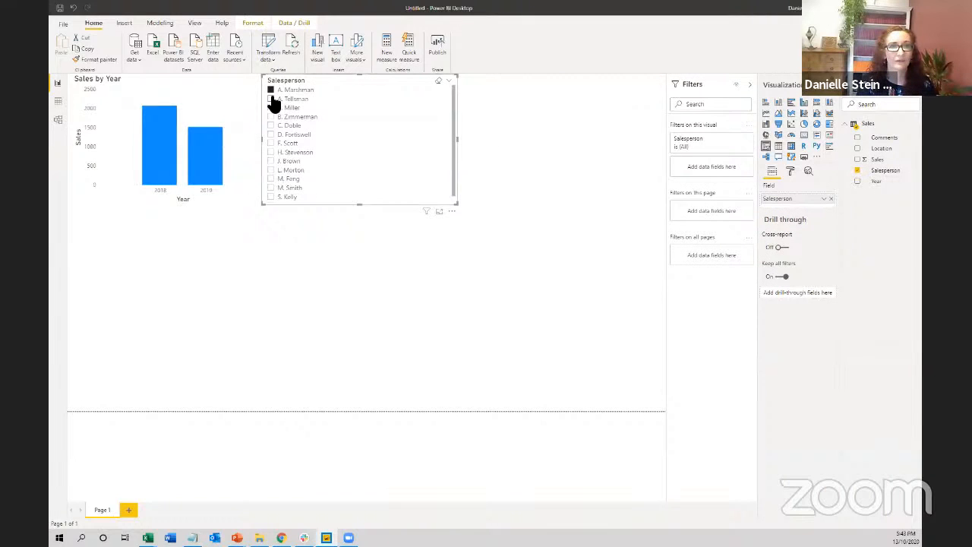
click(271, 100)
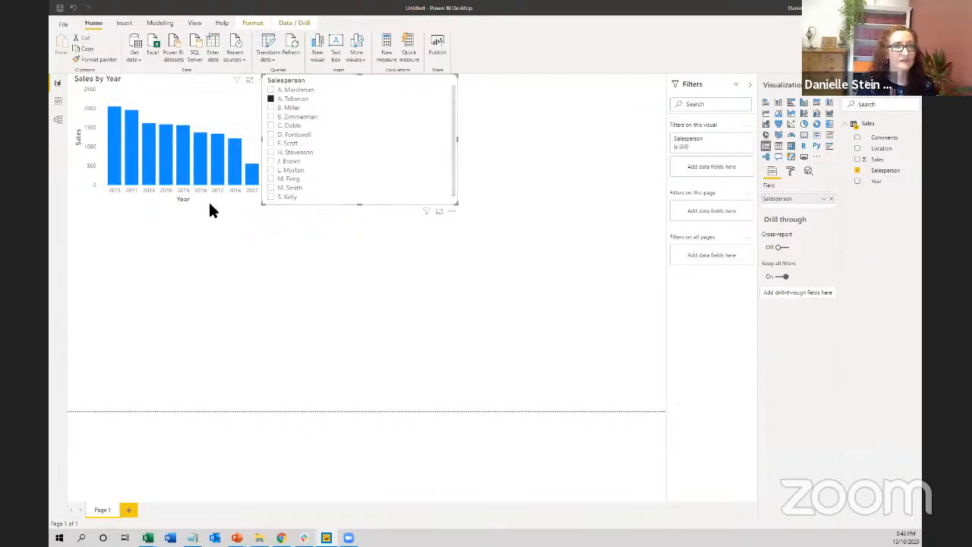
click(204, 228)
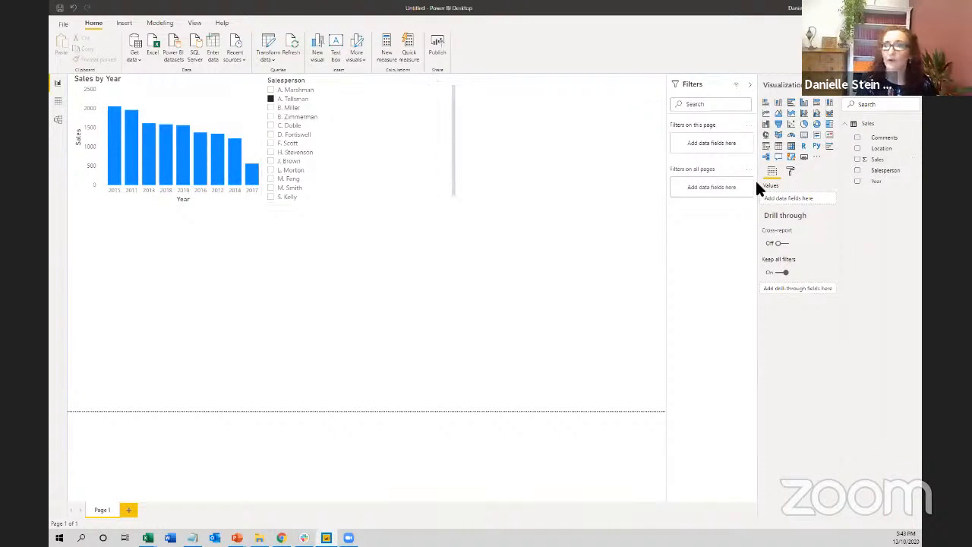
Add the Comments field to the column chart's tooltips and check the columns for 2014 and 2017.
click(191, 94)
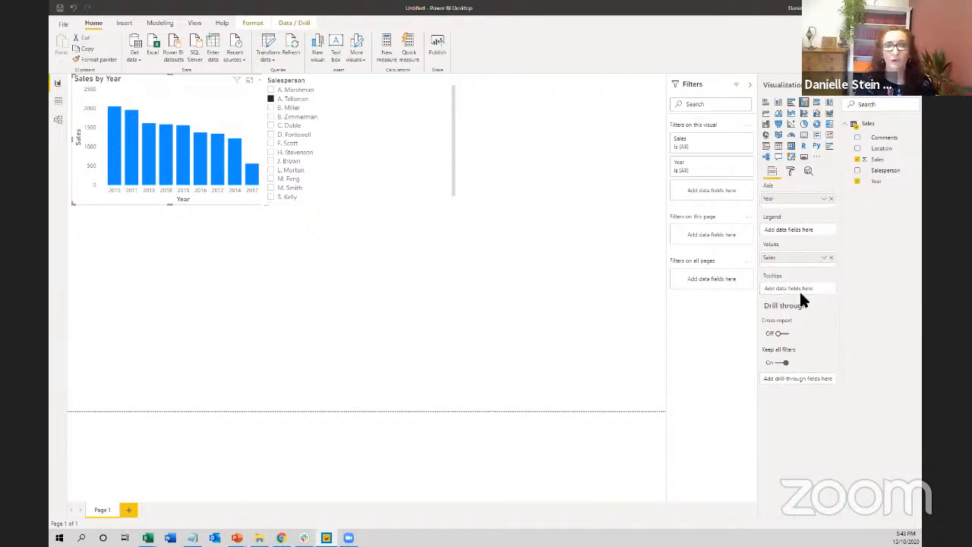
drag(872, 177, 807, 285)
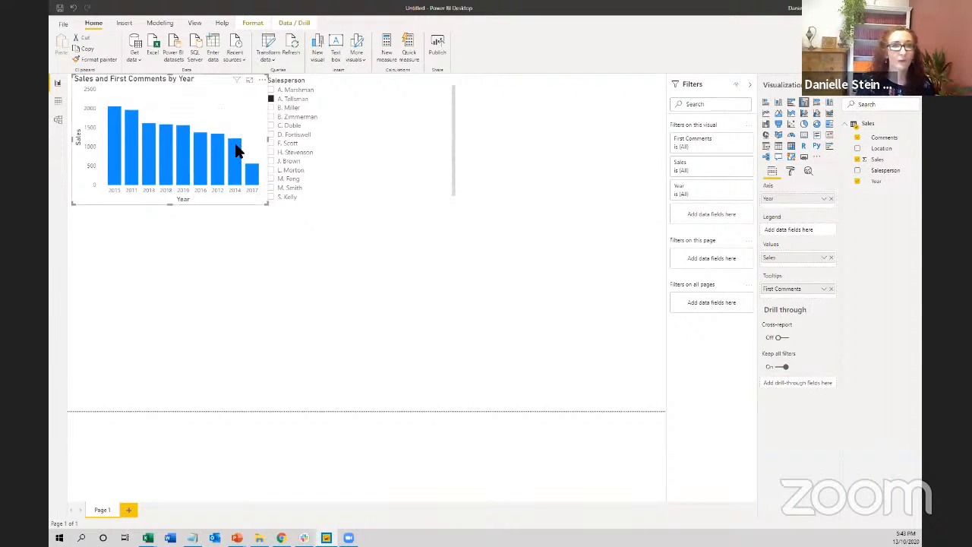
mouse_move(237, 152)
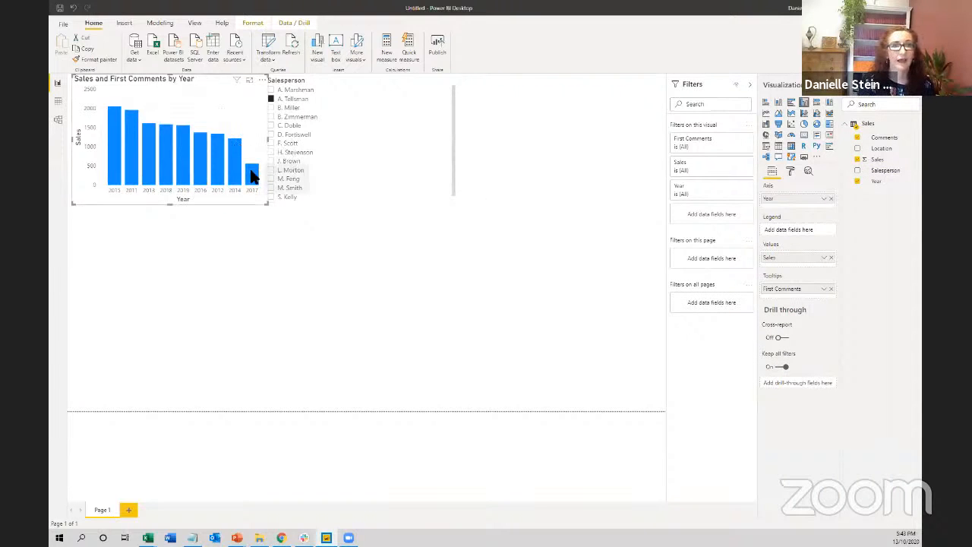
mouse_move(245, 168)
Clear the Salesperson slicer's selection and view the tooltip of the chart's 2018 column.
click(322, 218)
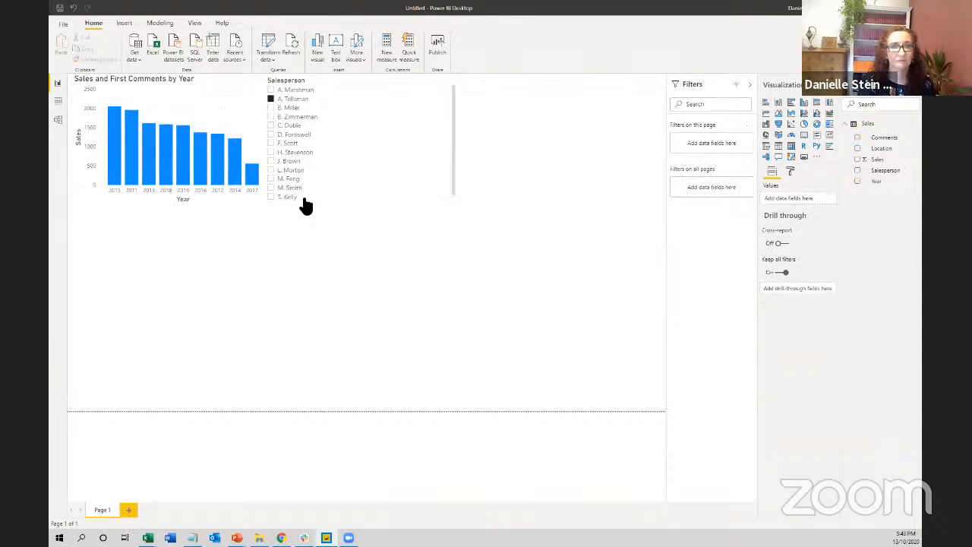
click(439, 81)
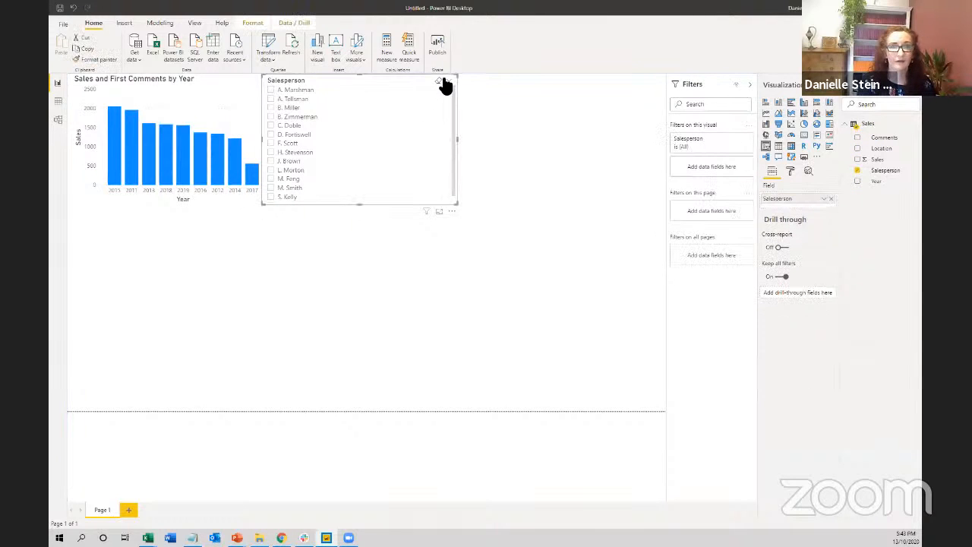
mouse_move(240, 121)
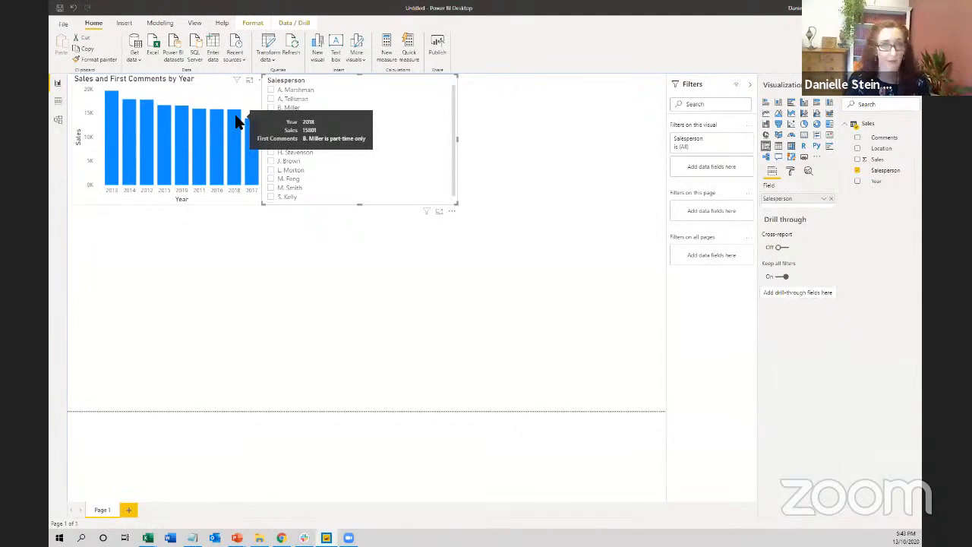
Switch to the running PowerPoint slide show and advance through the Practical Case Studies points to the following slide.
mouse_move(237, 538)
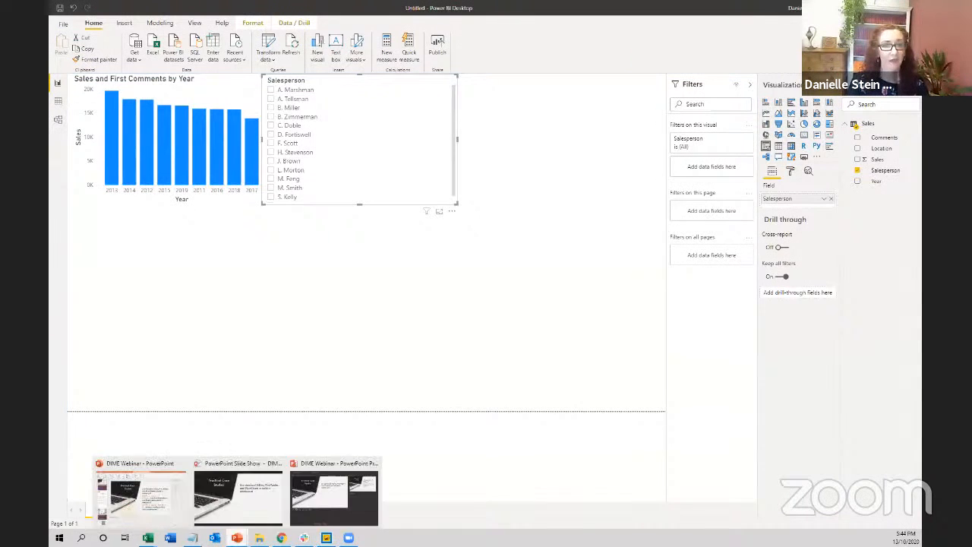
click(227, 511)
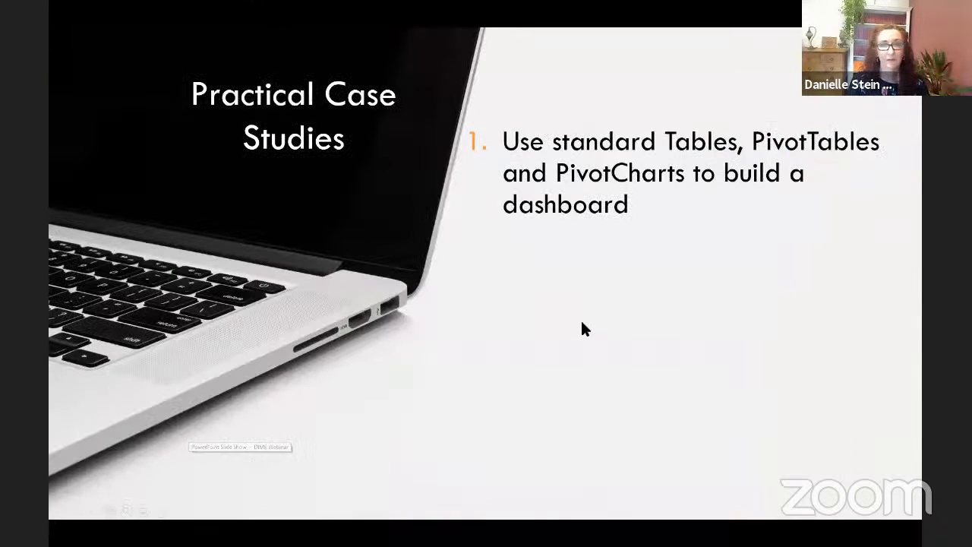
click(582, 321)
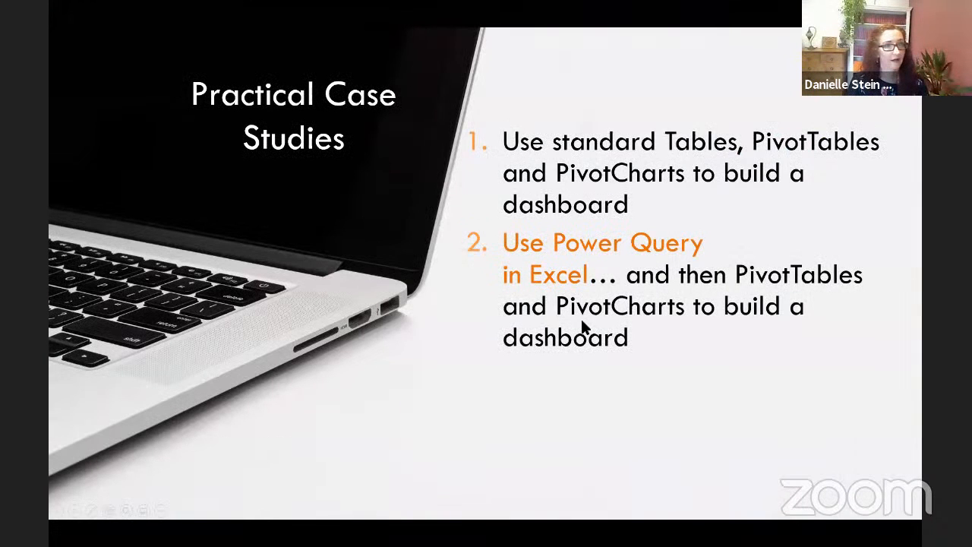
click(582, 325)
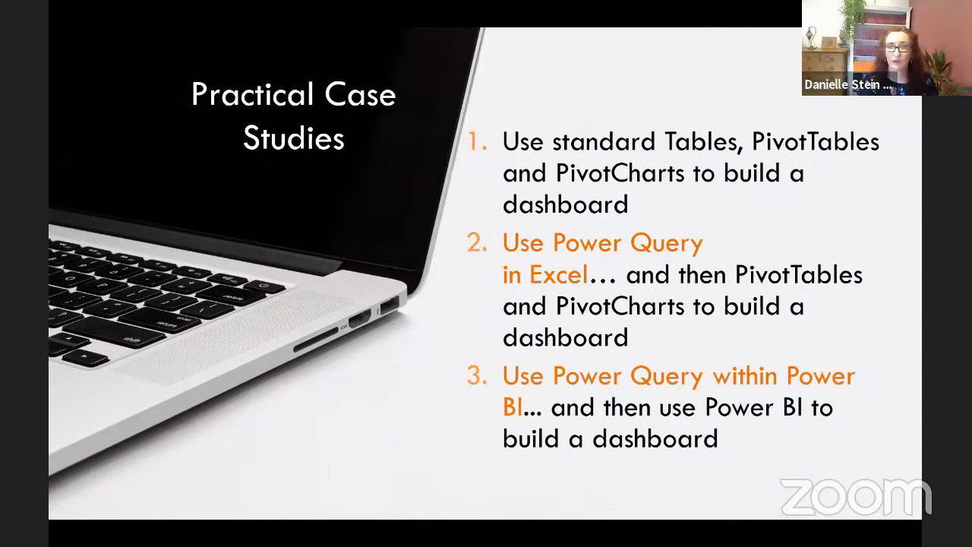
key(Right)
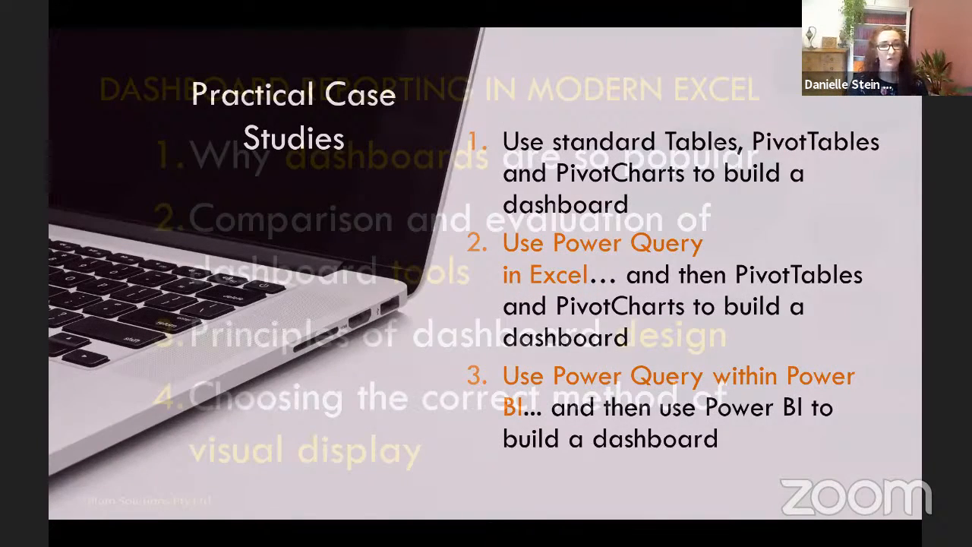